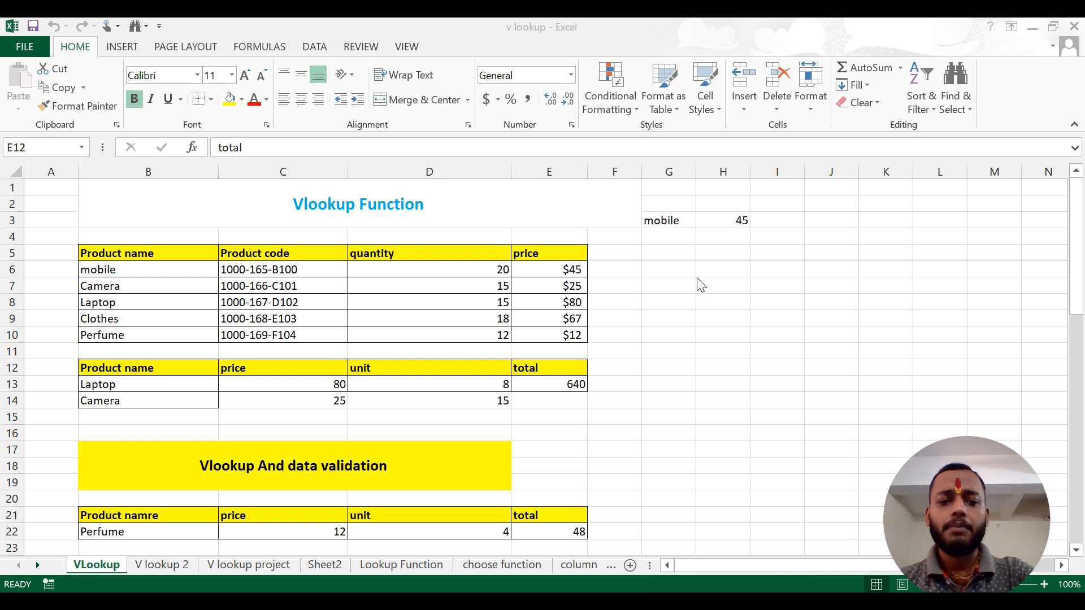
Compare the TRUE approximate match and FALSE exact match options of VLOOKUP's range_lookup argument using a trial formula in cell G30
{"action": "left_click", "coordinate": [650, 313]}
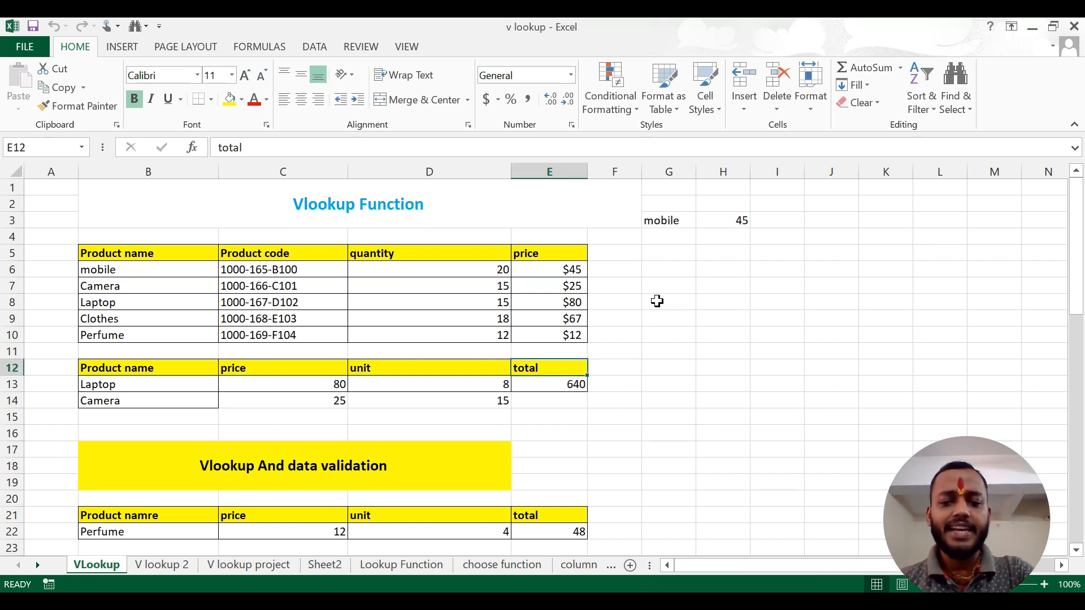
{"action": "left_click", "coordinate": [657, 302]}
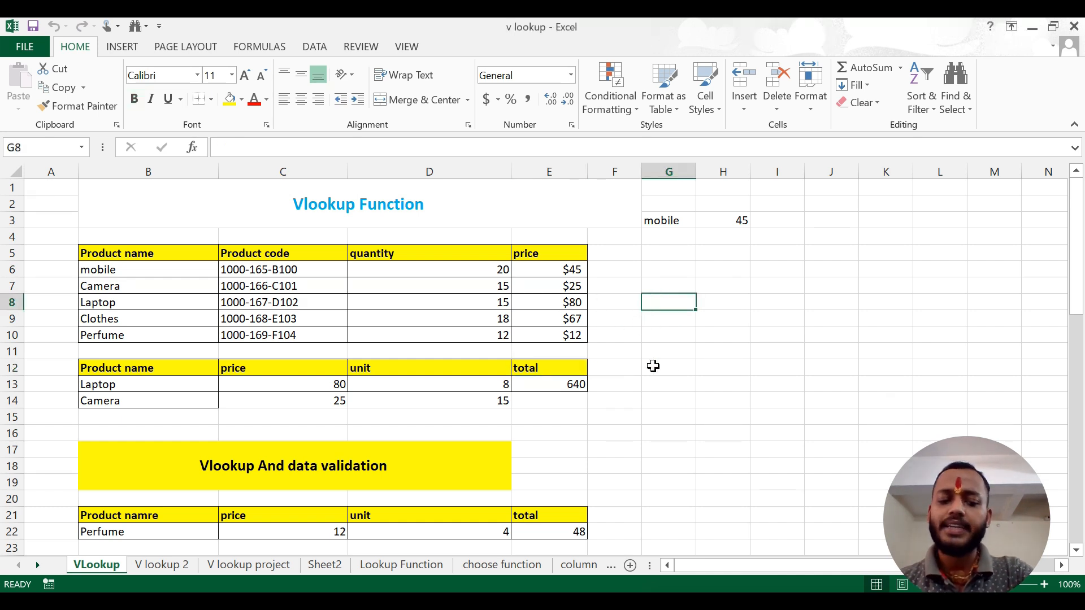
{"action": "scroll", "coordinate": [653, 366], "scroll_direction": "down", "scroll_amount": 3}
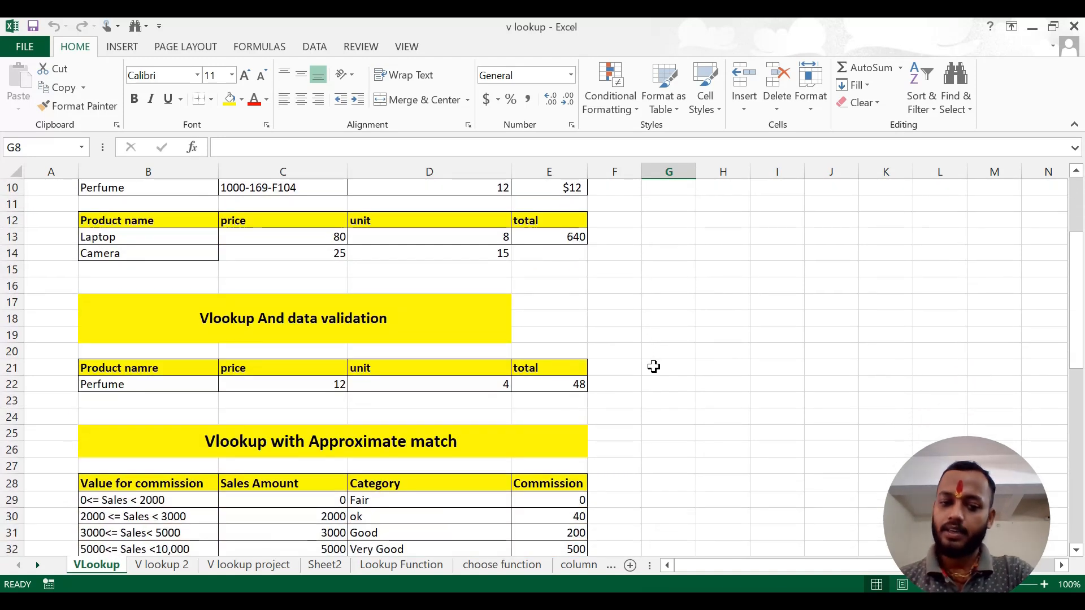
{"action": "scroll", "coordinate": [654, 367], "scroll_direction": "down", "scroll_amount": 2}
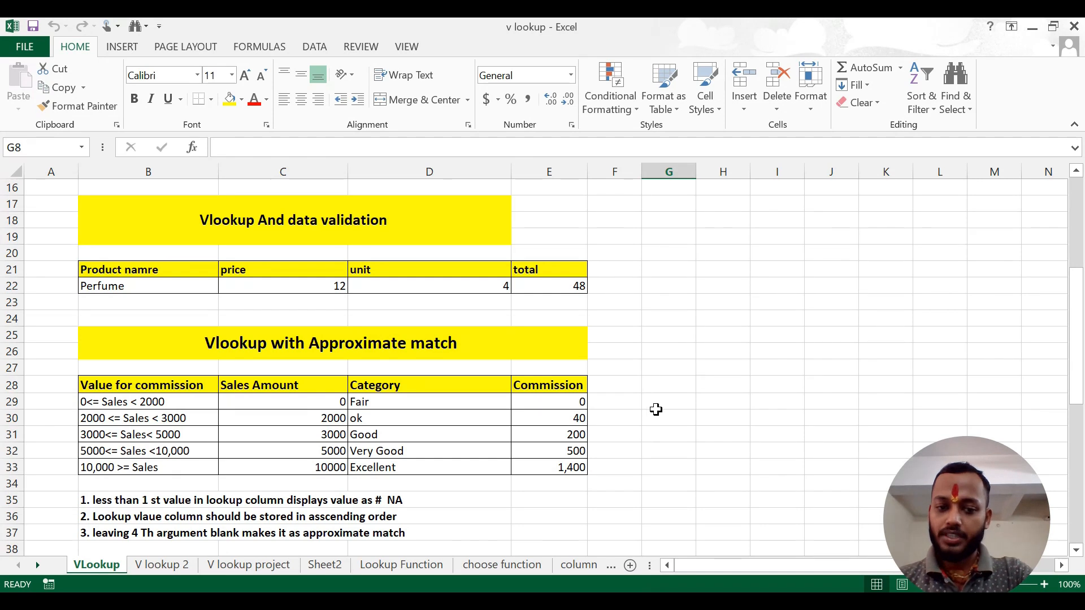
{"action": "scroll", "coordinate": [656, 409], "scroll_direction": "down", "scroll_amount": 2}
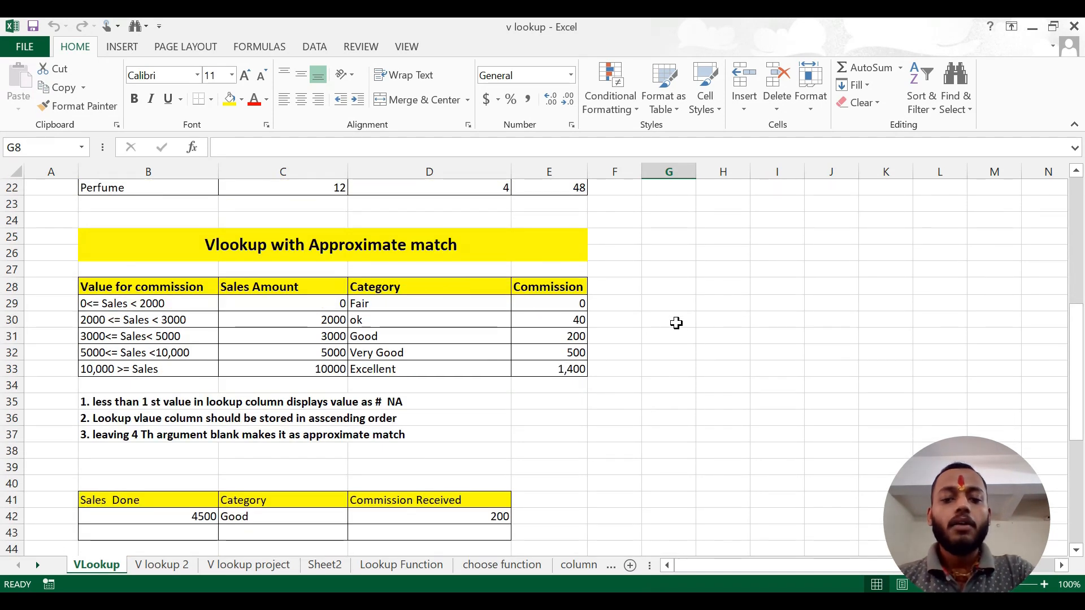
{"action": "left_click", "coordinate": [677, 323]}
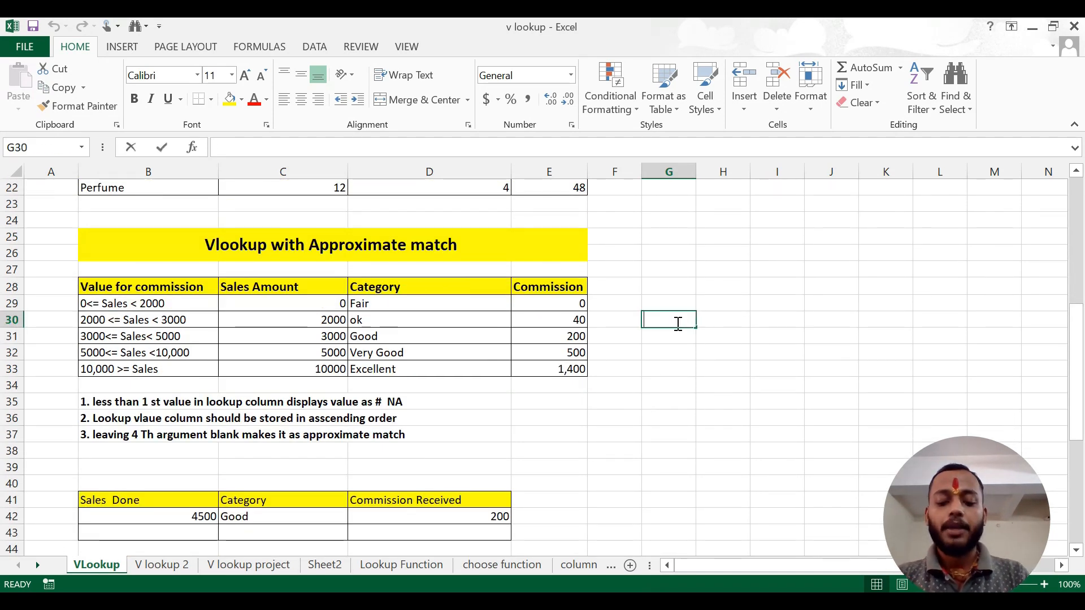
{"action": "type", "text": "=vlo"}
{"action": "key", "text": "Tab"}
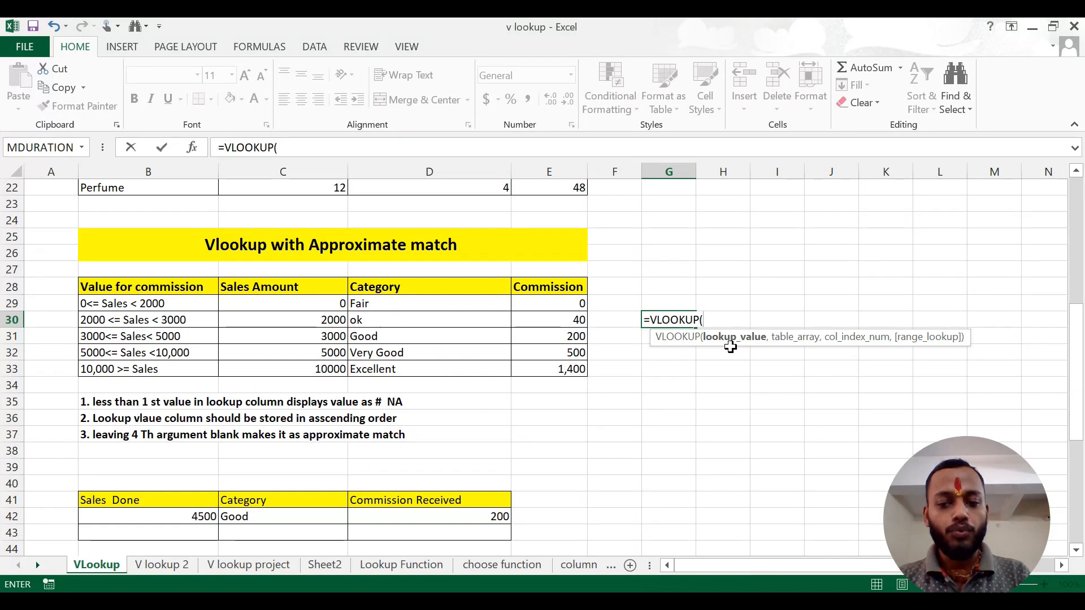
{"action": "type", "text": ",,,"}
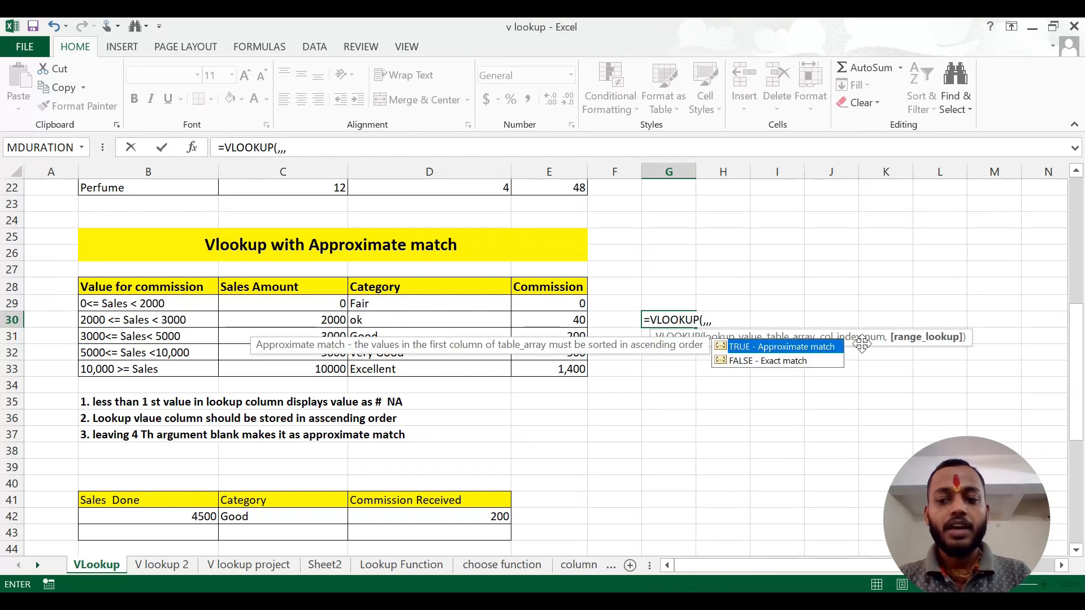
{"action": "key", "text": "Down"}
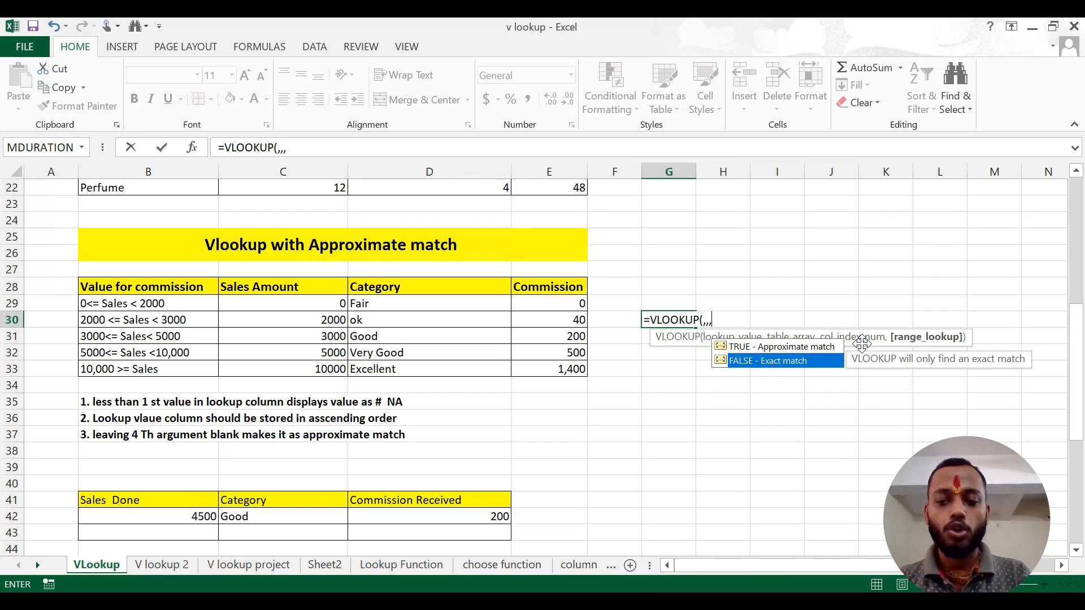
{"action": "key", "text": "Up"}
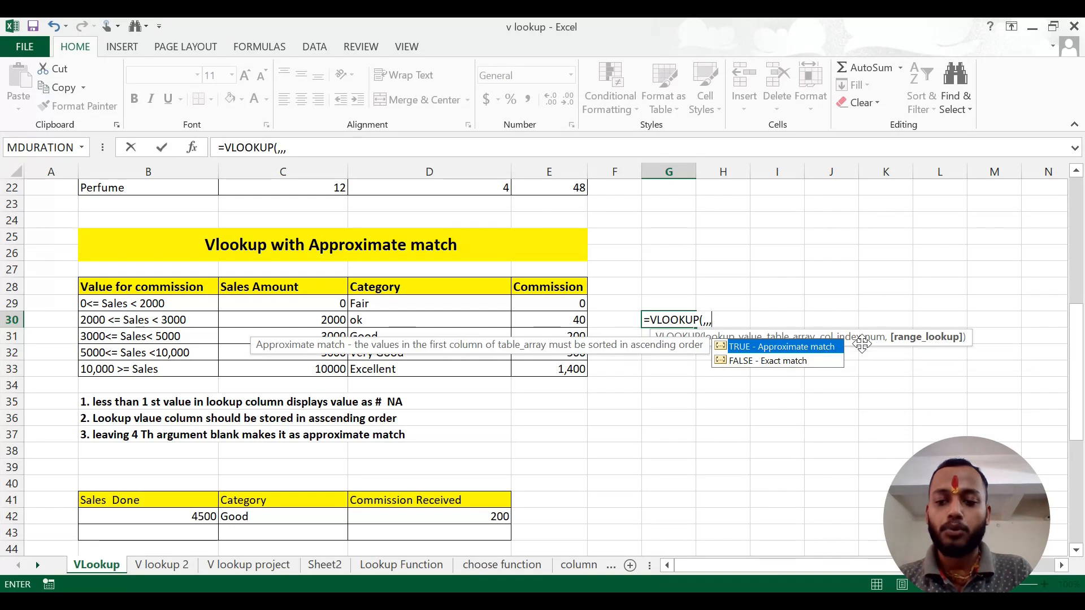
{"action": "key", "text": "Down"}
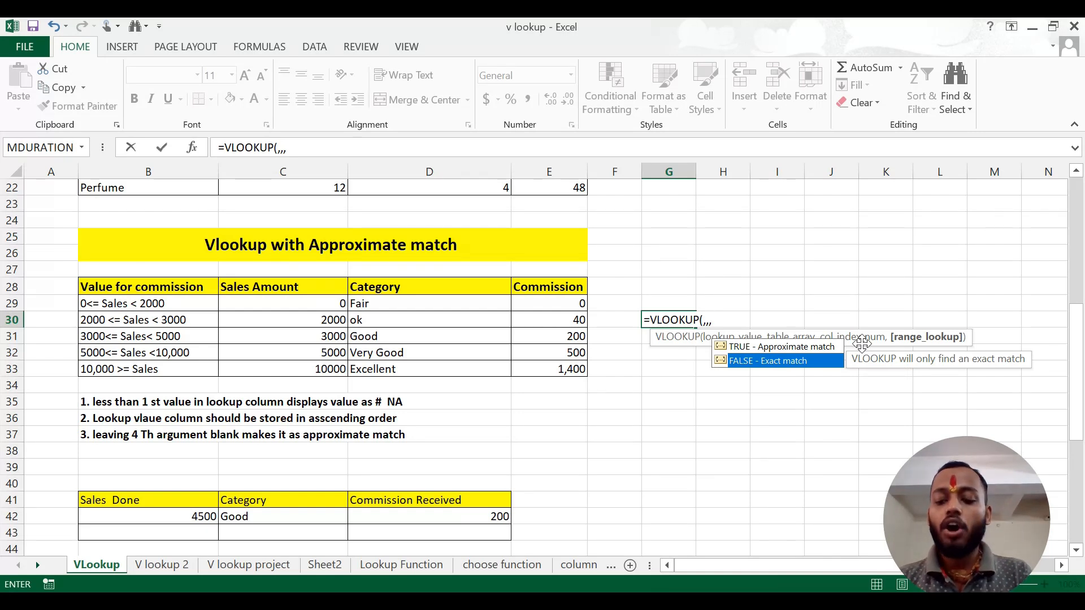
{"action": "key", "text": "Up"}
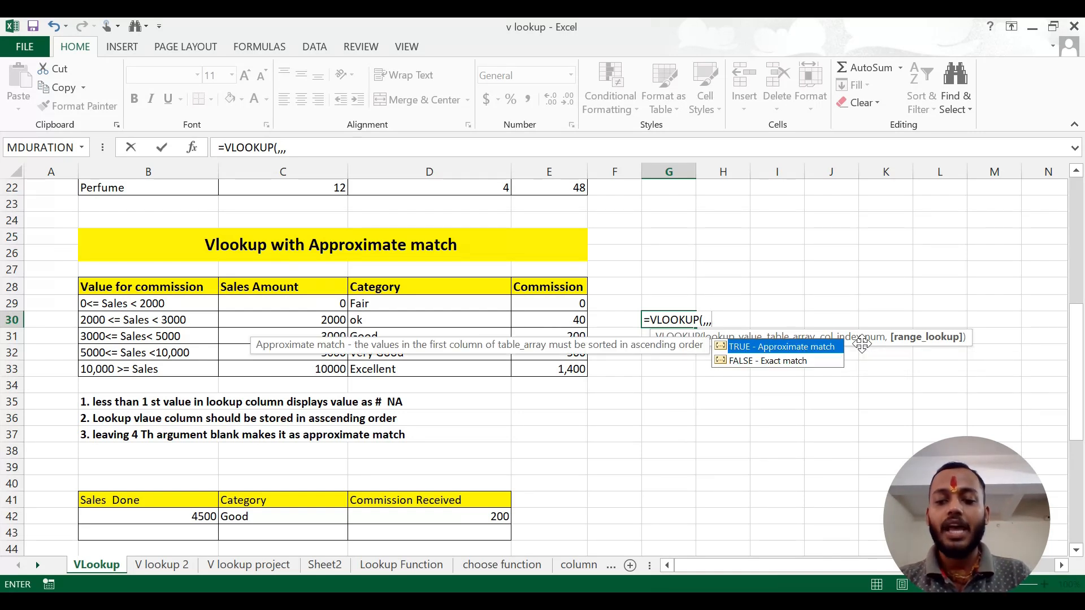
{"action": "key", "text": "Escape"}
{"action": "key", "text": "Escape"}
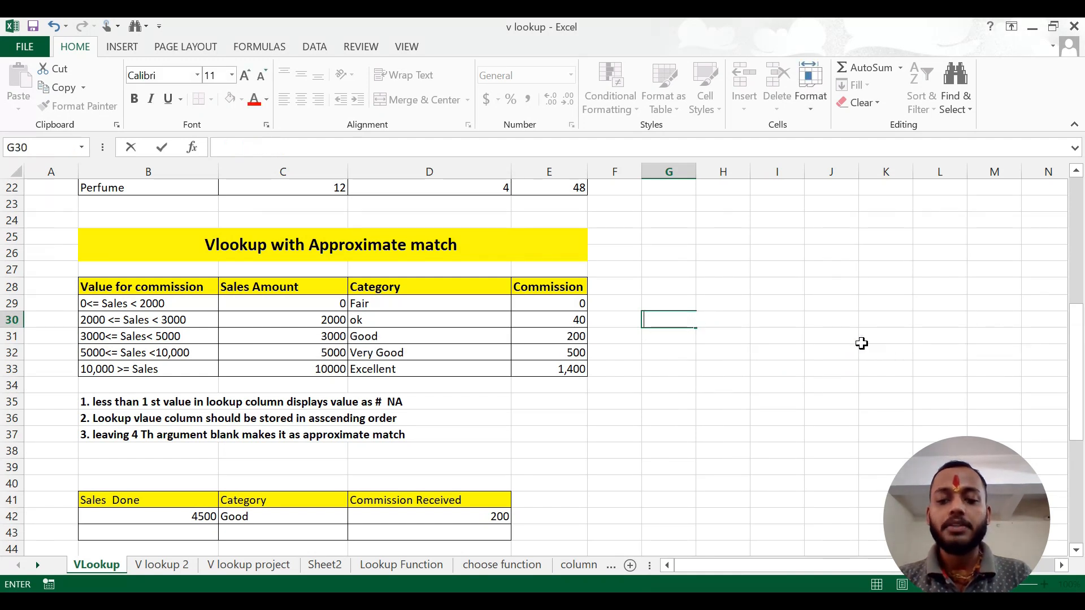
Examine the sales ranges, Sales Amount, Category and Commission columns of the table under Vlookup with Approximate match
{"action": "scroll", "coordinate": [860, 345], "scroll_direction": "down", "scroll_amount": 1}
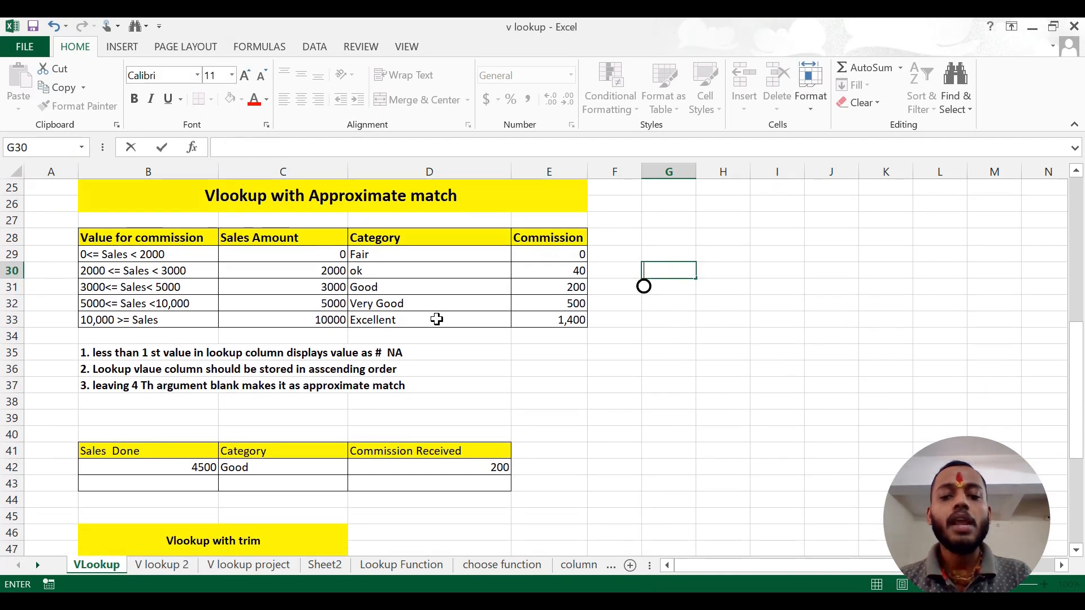
{"action": "left_click_drag", "start_coordinate": [287, 232], "coordinate": [291, 320]}
{"action": "left_click_drag", "start_coordinate": [407, 237], "coordinate": [427, 306]}
{"action": "left_click_drag", "start_coordinate": [548, 238], "coordinate": [555, 329]}
{"action": "left_click", "coordinate": [699, 318]}
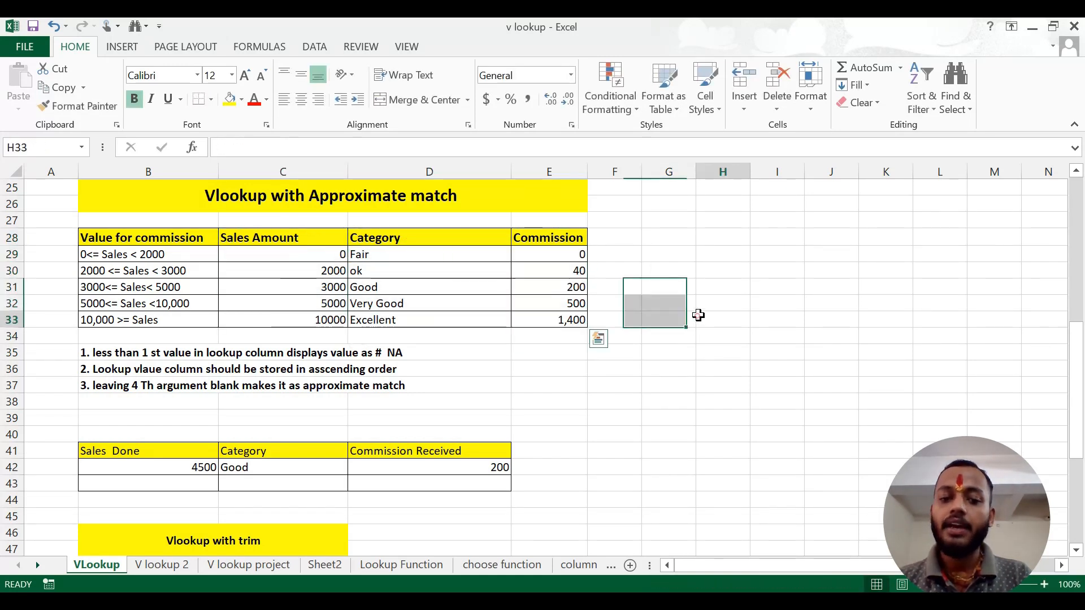
{"action": "left_click", "coordinate": [289, 275]}
{"action": "left_click", "coordinate": [450, 252]}
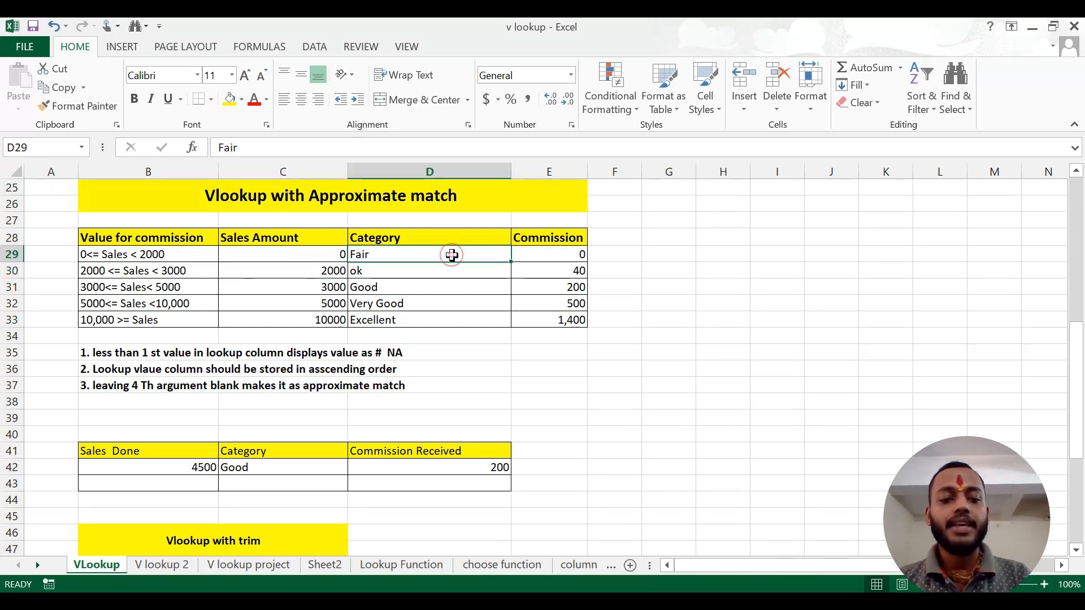
{"action": "left_click", "coordinate": [541, 254]}
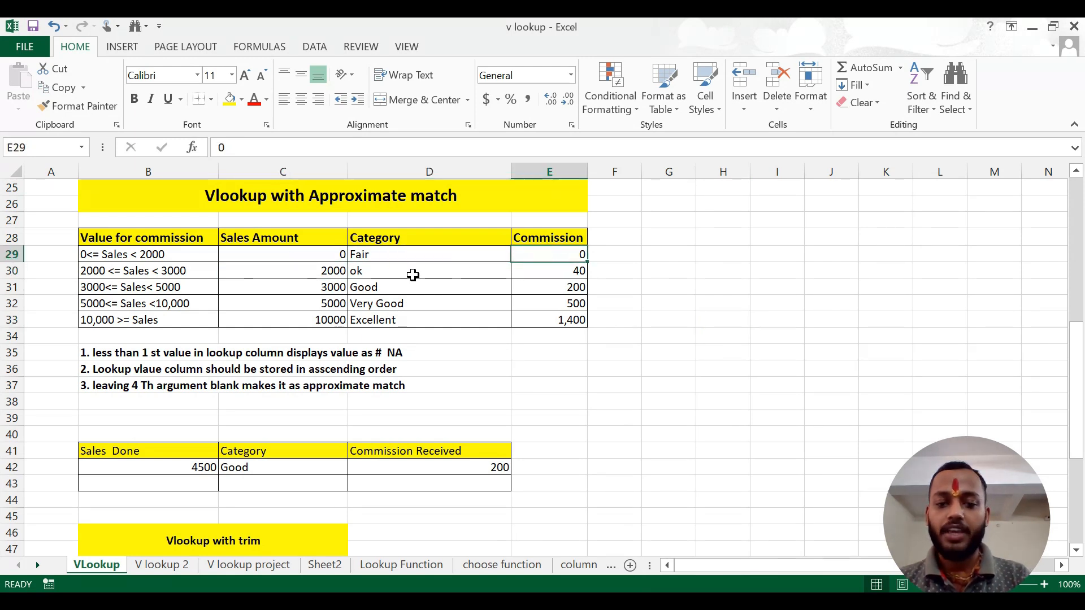
{"action": "left_click", "coordinate": [329, 275]}
{"action": "left_click", "coordinate": [378, 270]}
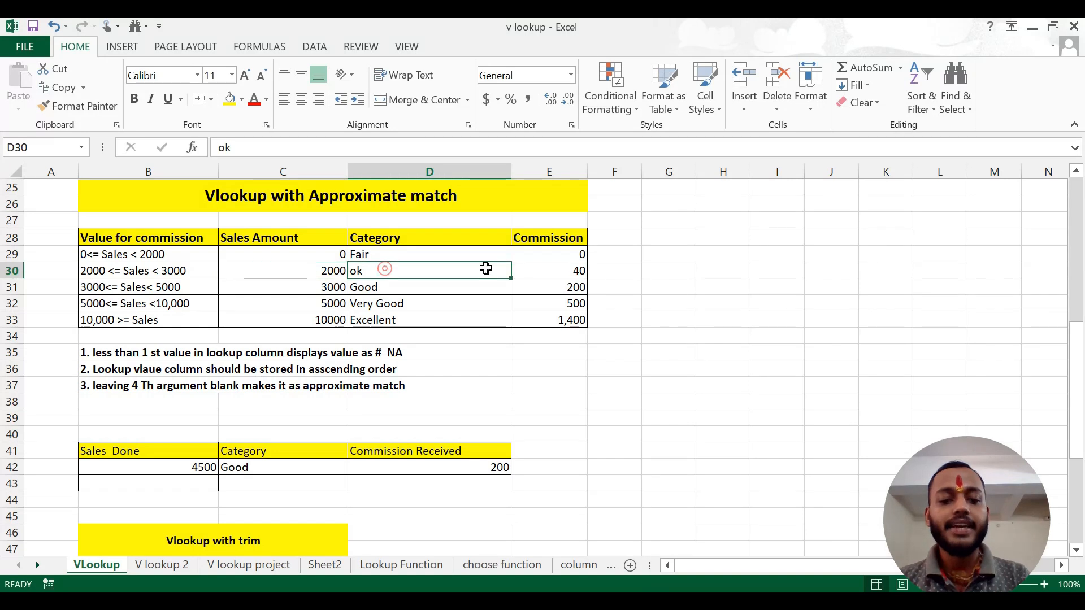
{"action": "left_click", "coordinate": [570, 285]}
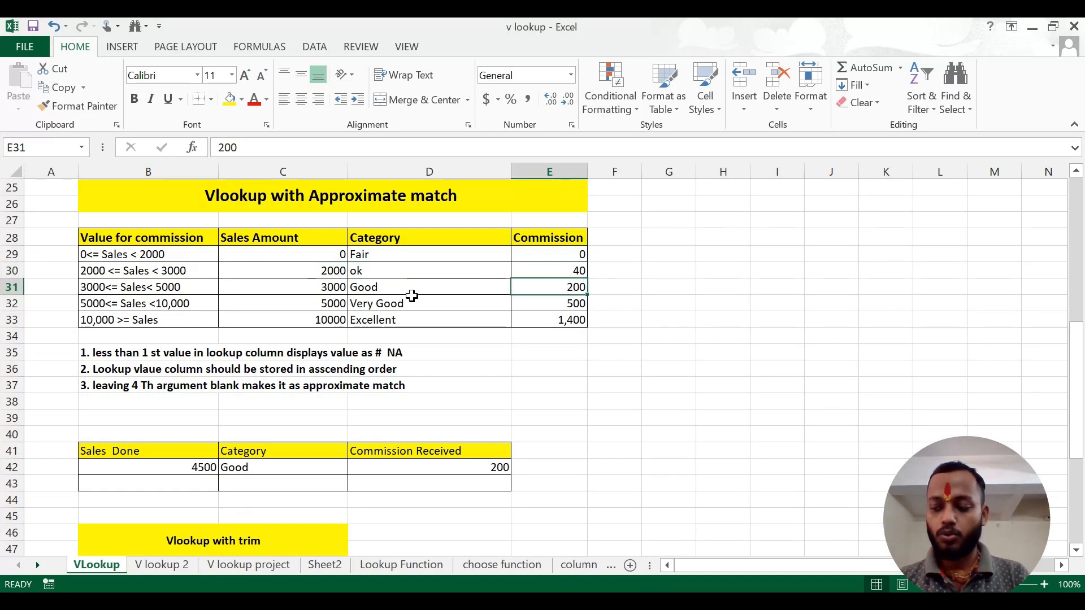
{"action": "left_click", "coordinate": [319, 307]}
{"action": "left_click", "coordinate": [401, 303]}
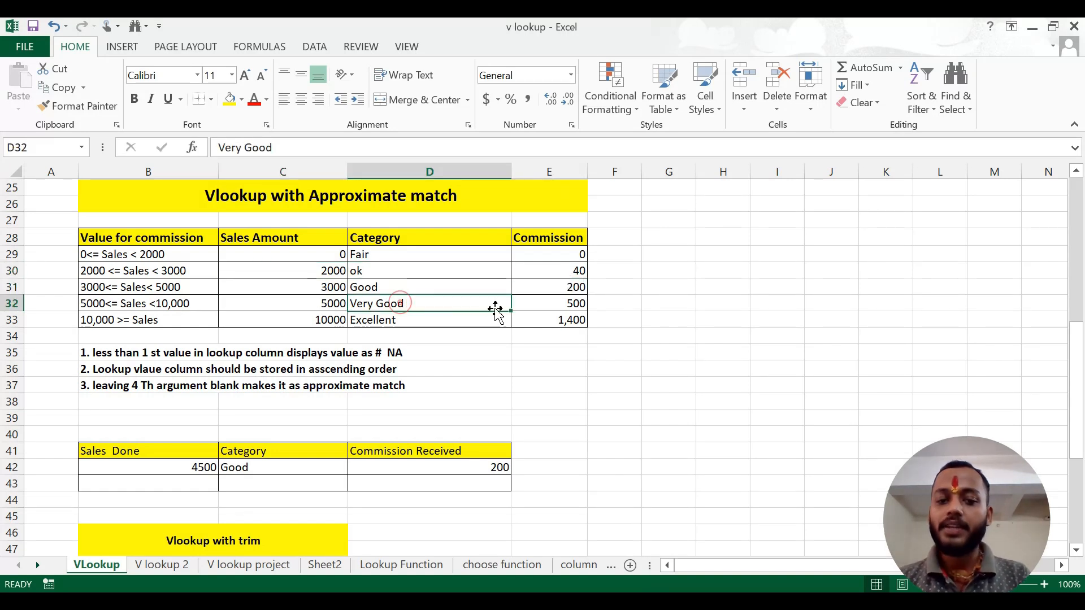
{"action": "left_click", "coordinate": [552, 305]}
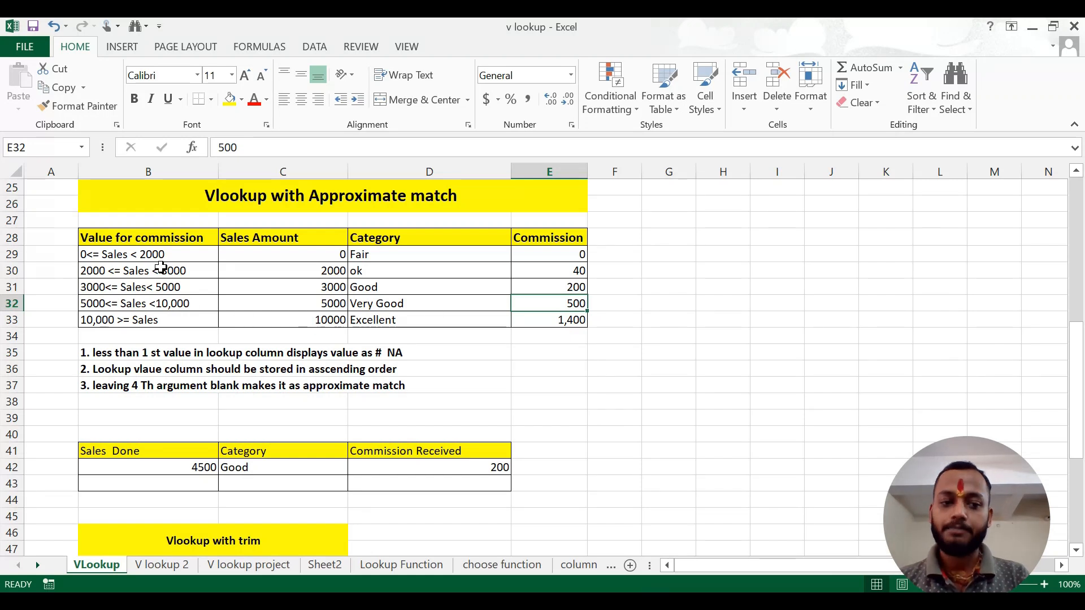
{"action": "left_click_drag", "start_coordinate": [164, 251], "coordinate": [173, 320]}
{"action": "left_click", "coordinate": [599, 379]}
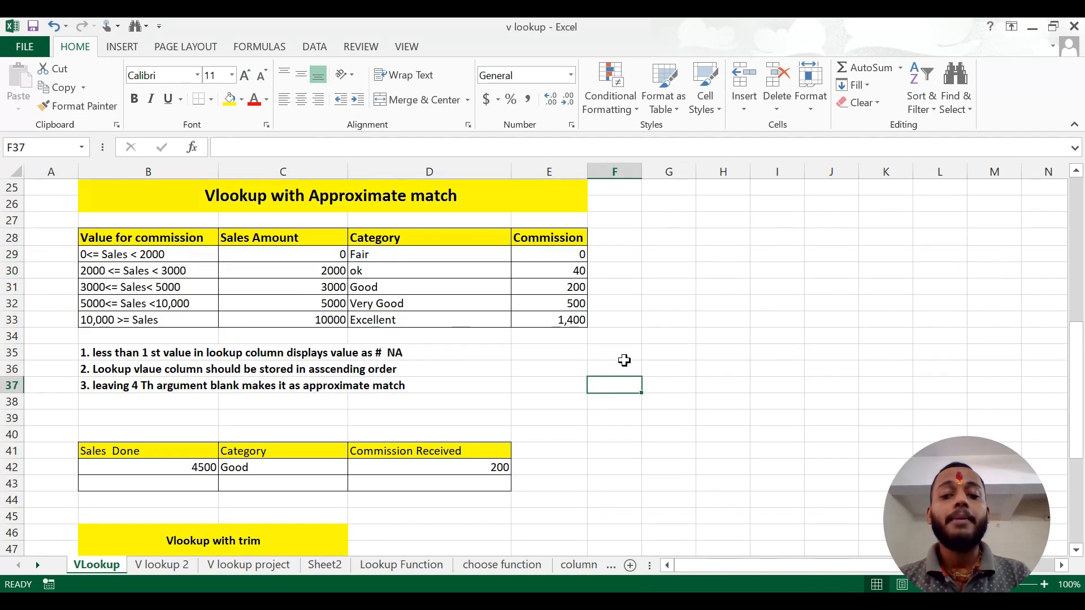
{"action": "left_click", "coordinate": [505, 416]}
{"action": "left_click", "coordinate": [633, 396]}
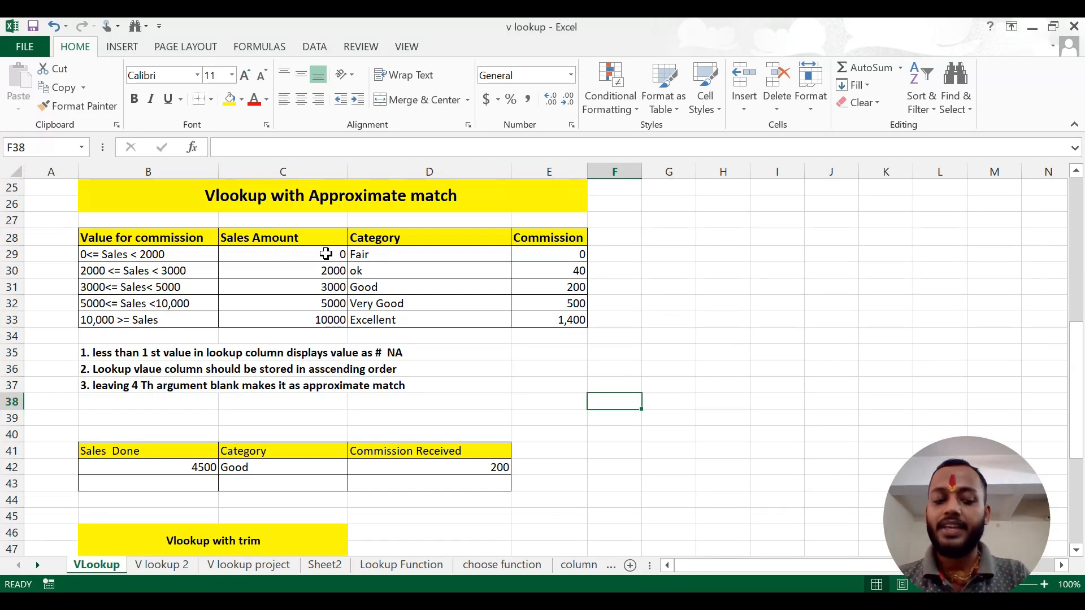
{"action": "left_click", "coordinate": [566, 383]}
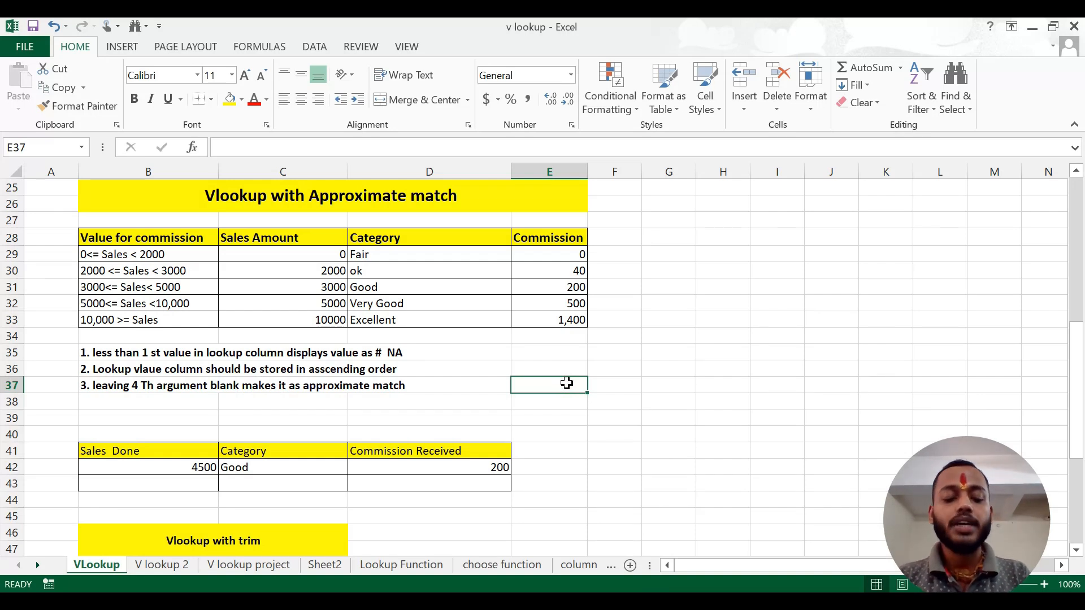
{"action": "left_click_drag", "start_coordinate": [312, 255], "coordinate": [320, 319]}
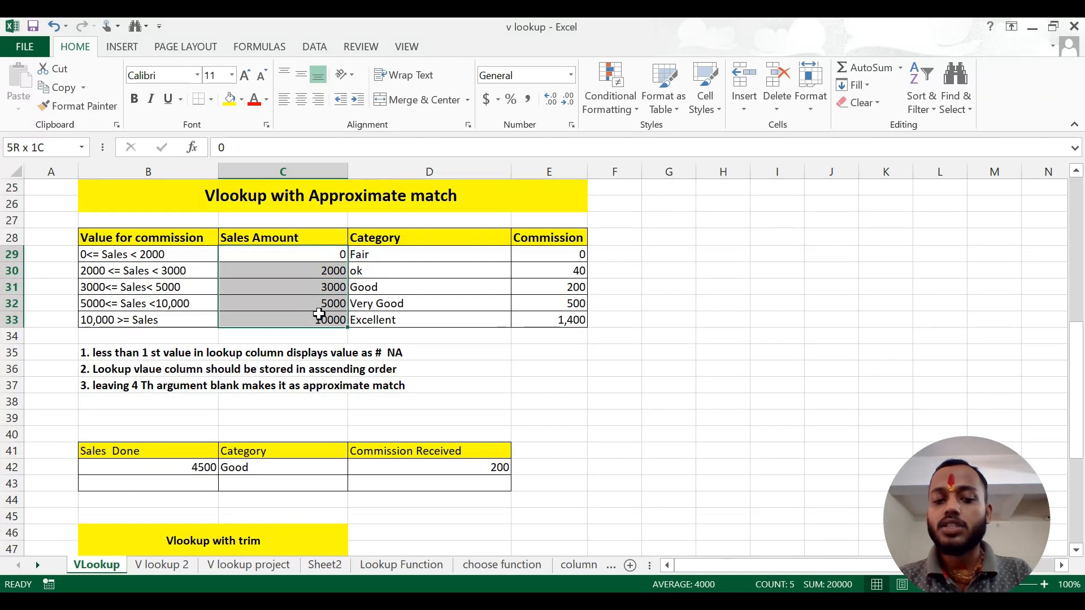
Enter 3500 as the sample sales value in cell E38
{"action": "left_click", "coordinate": [551, 404]}
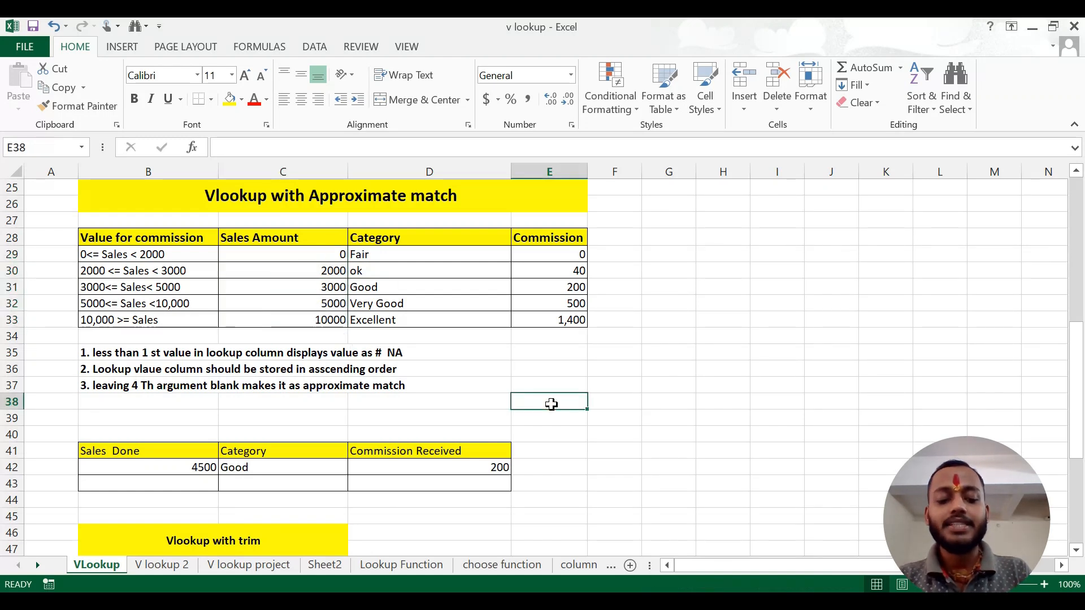
{"action": "type", "text": "35000"}
{"action": "key", "text": "BackSpace"}
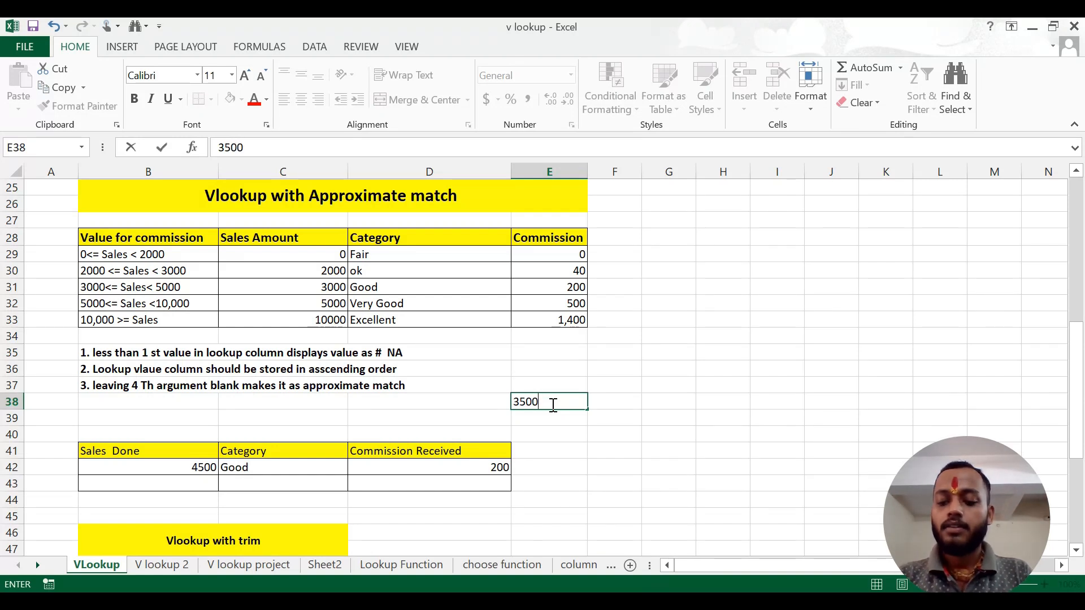
{"action": "key", "text": "Tab"}
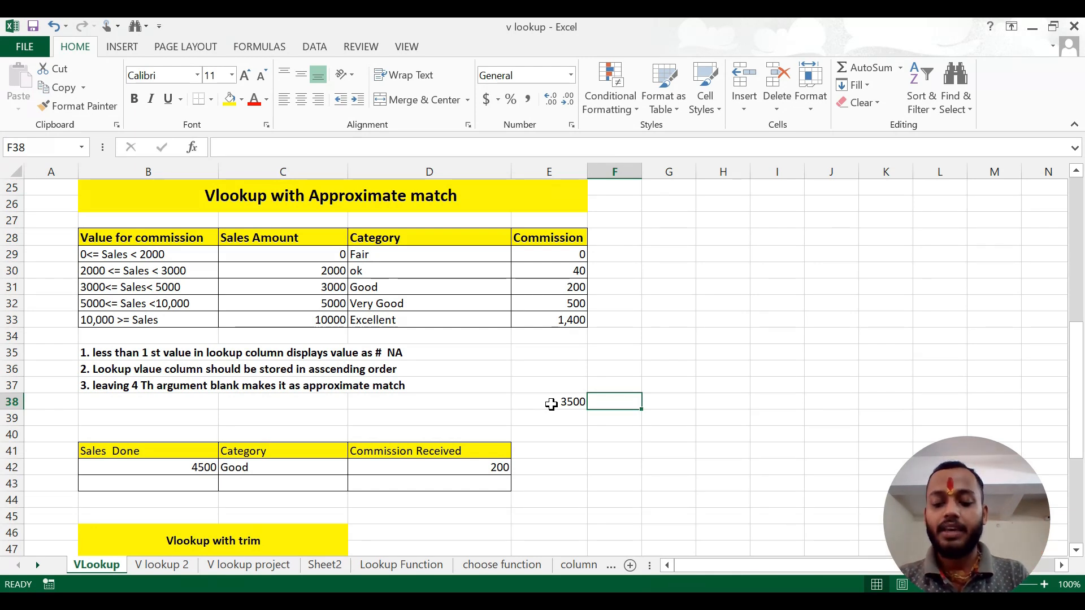
Enter =VLOOKUP(E38,C28:E33,2,1) in cell F38 to look up the sample sales amount's category with an approximate match
{"action": "type", "text": "=vl"}
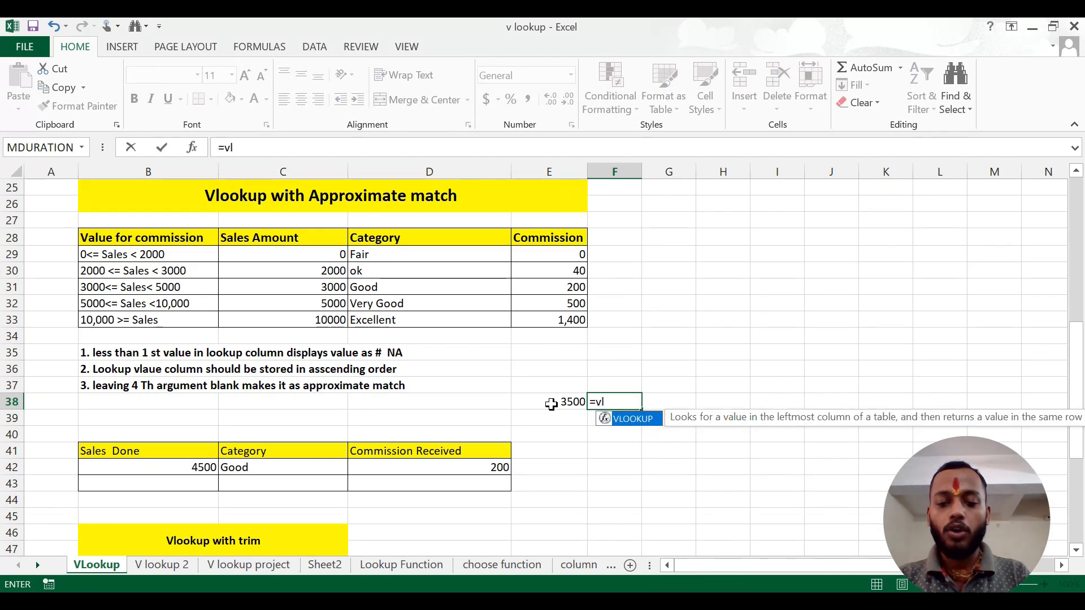
{"action": "key", "text": "Tab"}
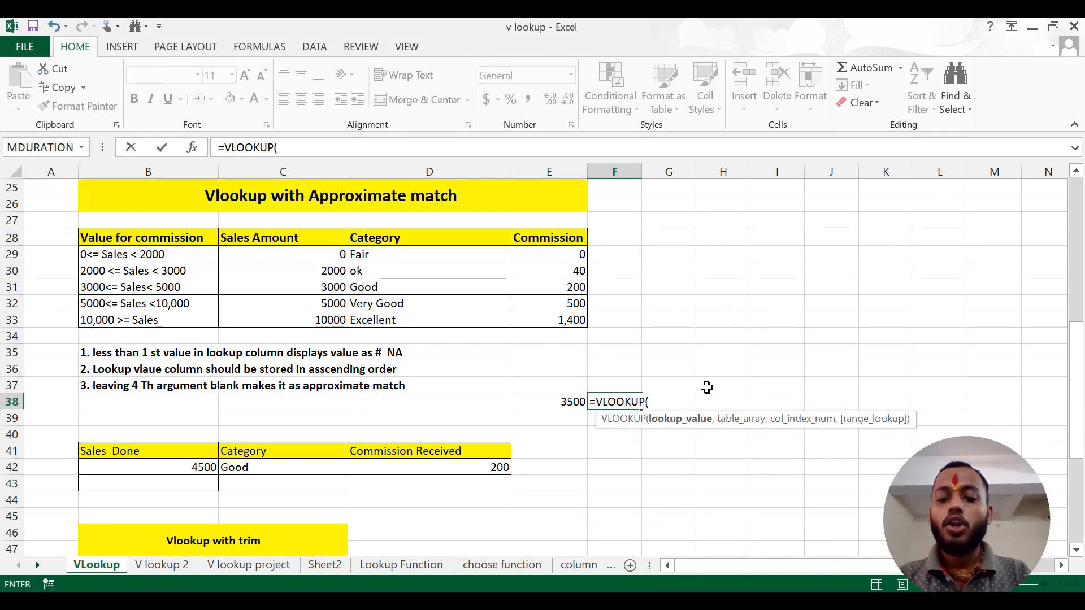
{"action": "left_click", "coordinate": [571, 405]}
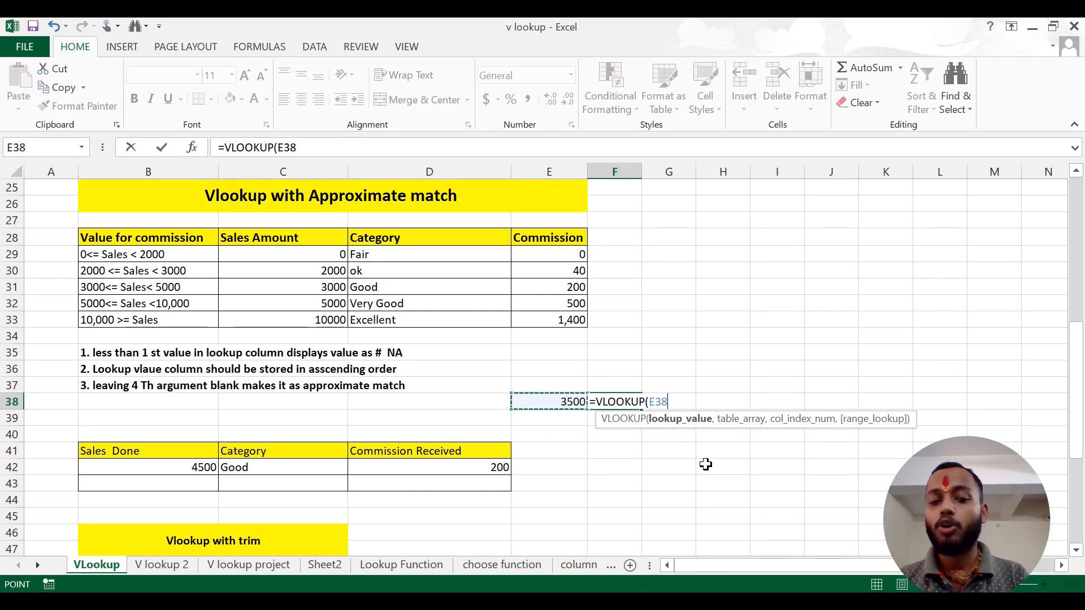
{"action": "type", "text": ","}
{"action": "left_click_drag", "start_coordinate": [332, 237], "coordinate": [565, 321]}
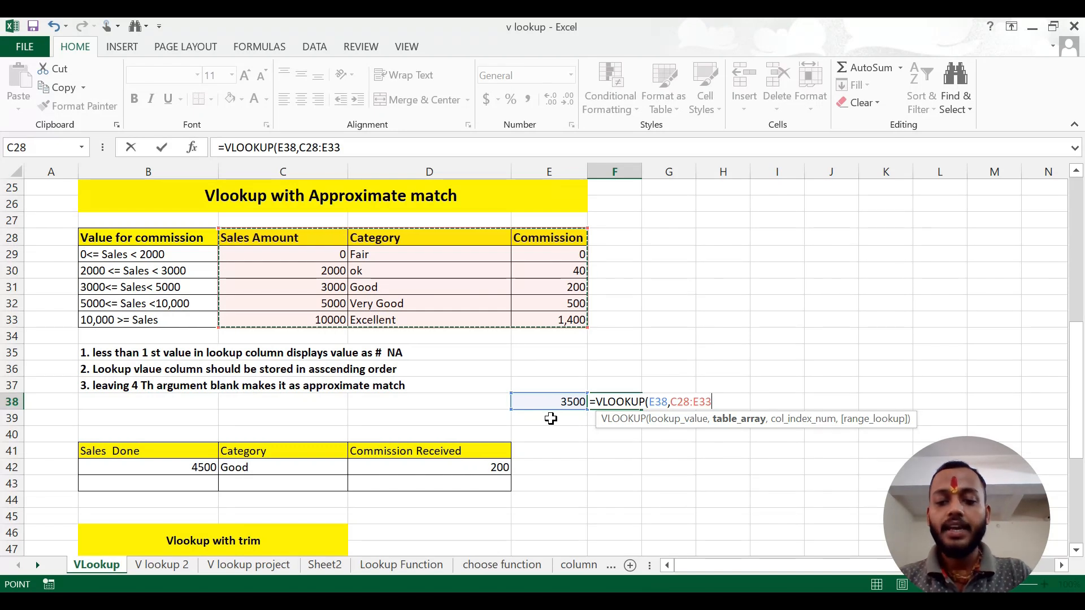
{"action": "type", "text": ","}
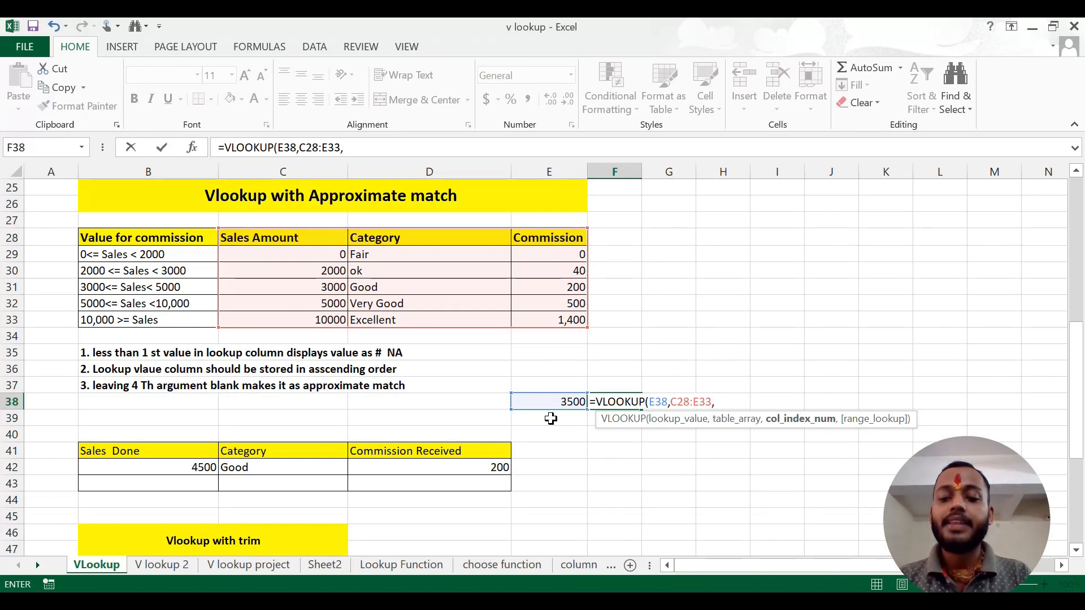
{"action": "type", "text": "2"}
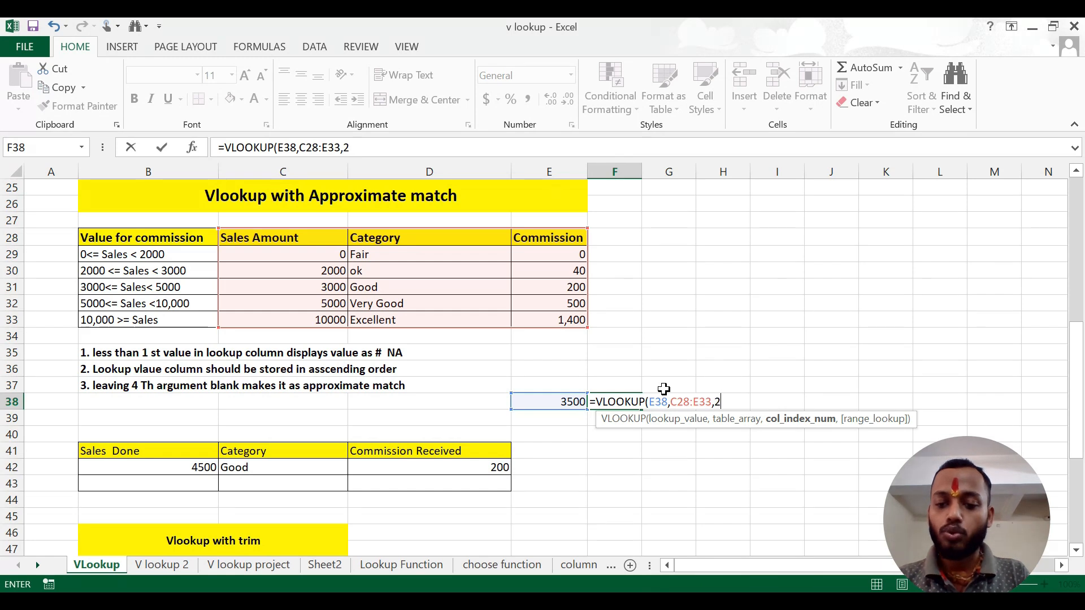
{"action": "type", "text": ","}
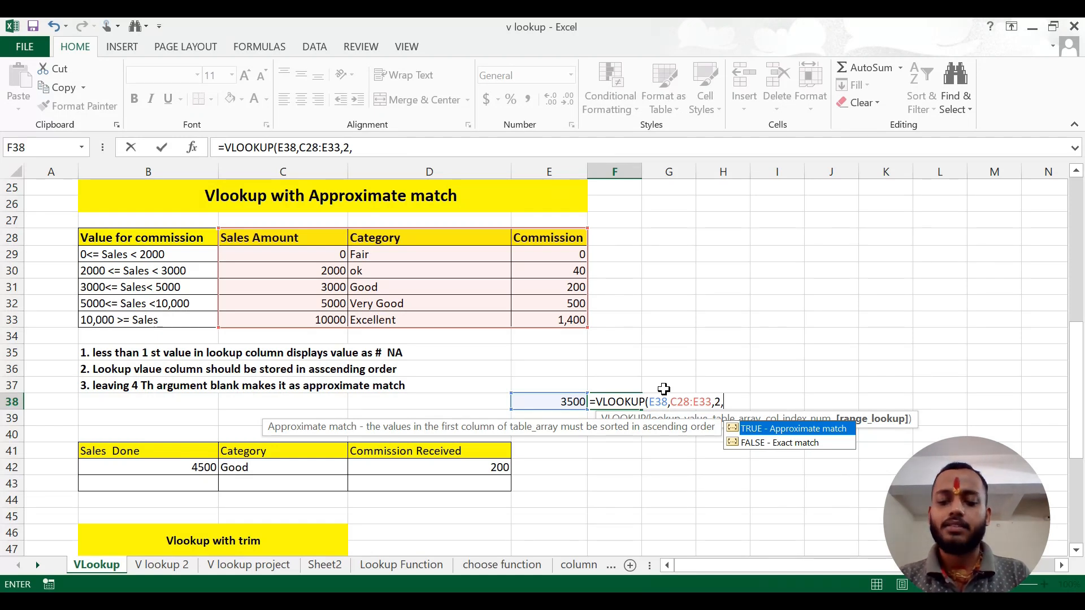
{"action": "type", "text": "1)"}
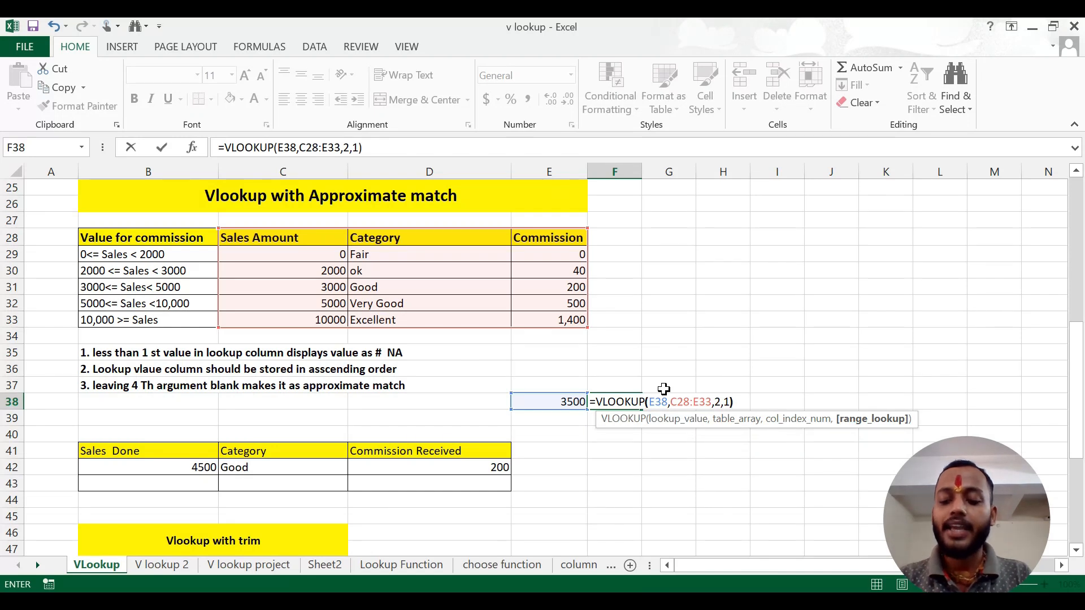
{"action": "key", "text": "Return"}
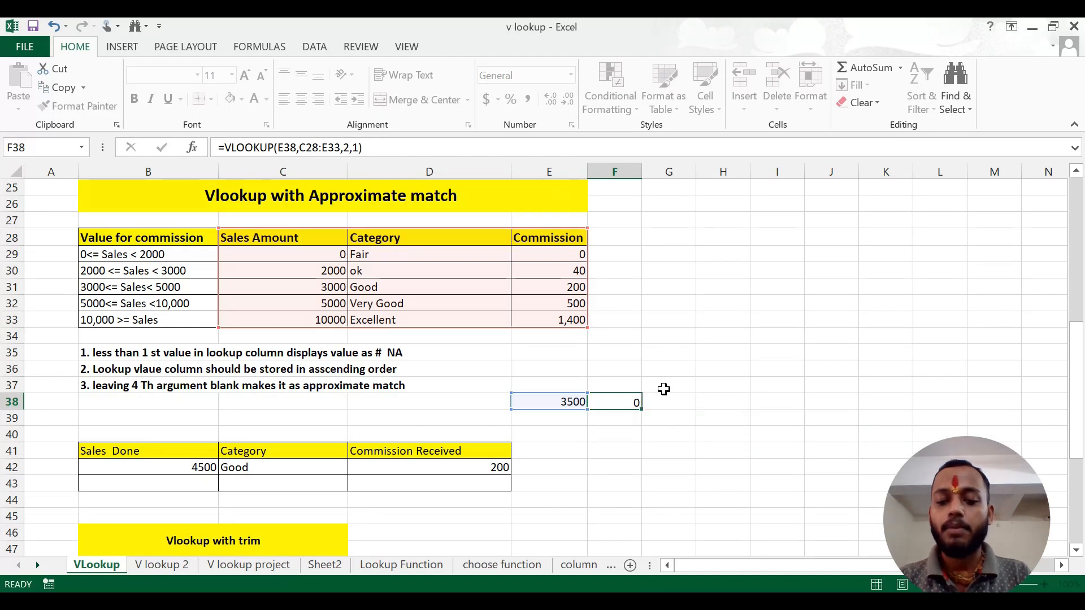
Check the lookup in F38 against the Category column and set the sample sales value in E38 to 1999
{"action": "left_click", "coordinate": [574, 402]}
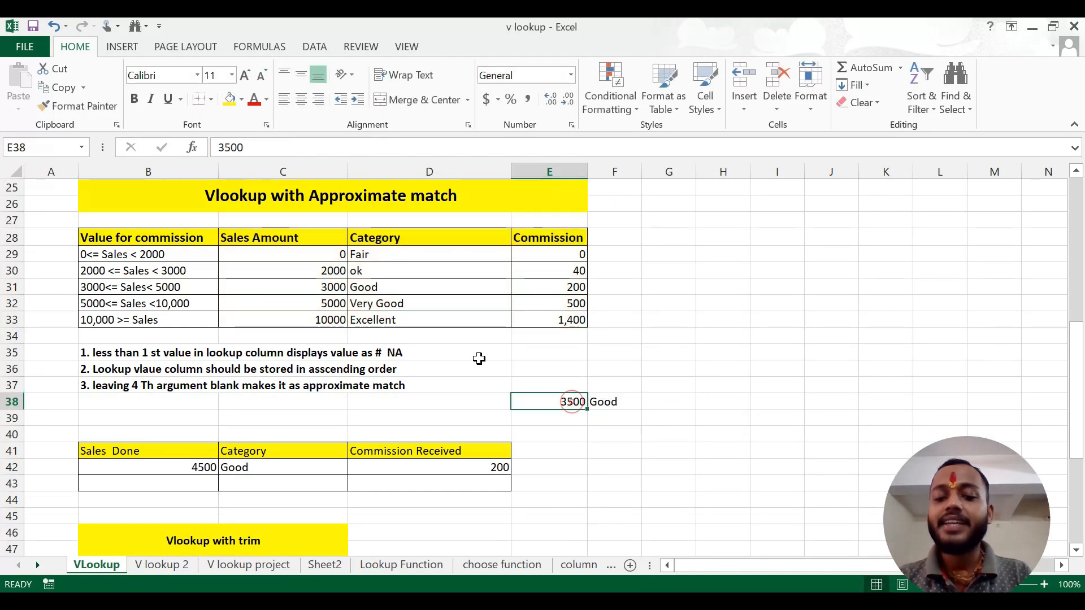
{"action": "left_click", "coordinate": [622, 400]}
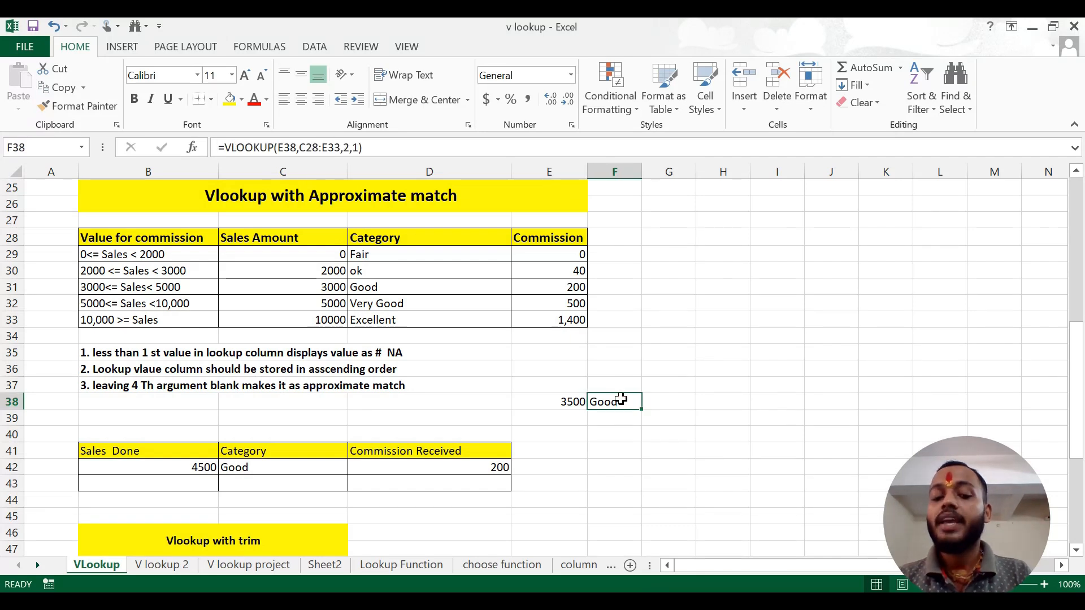
{"action": "left_click", "coordinate": [395, 255]}
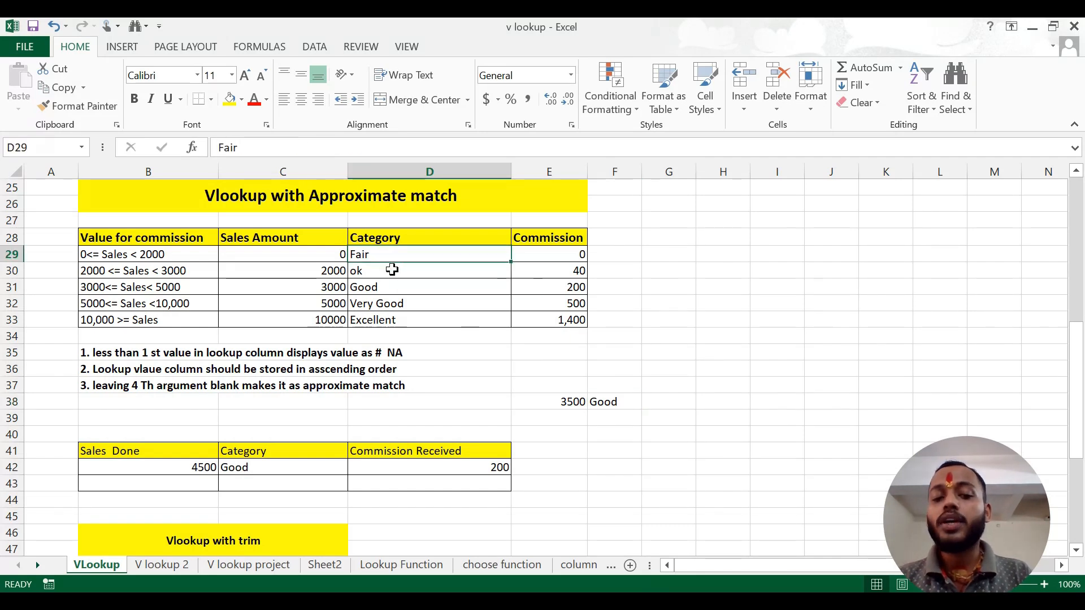
{"action": "left_click", "coordinate": [392, 271]}
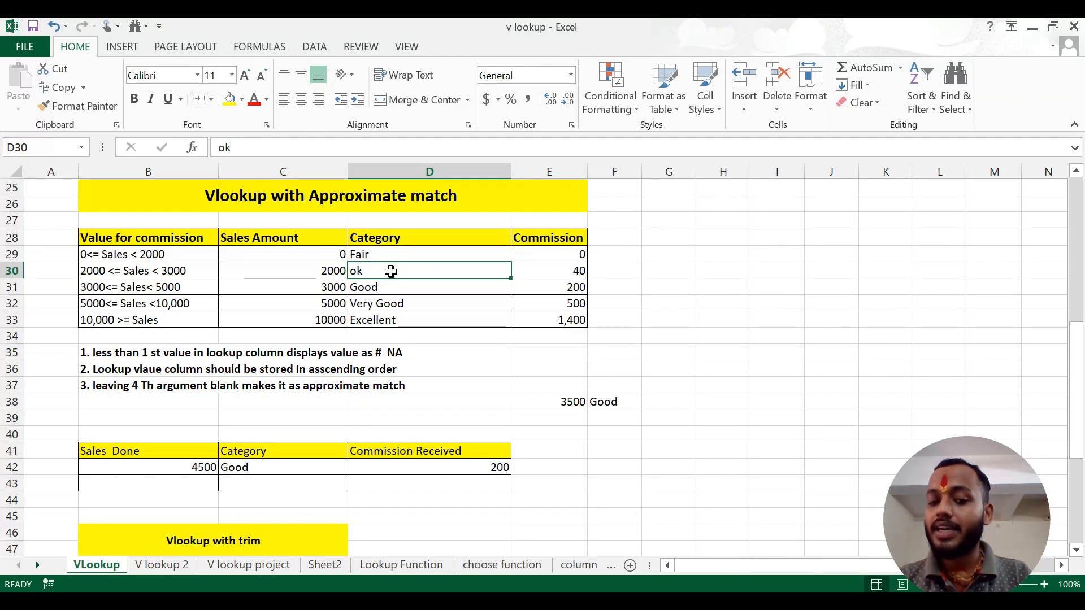
{"action": "left_click", "coordinate": [395, 256]}
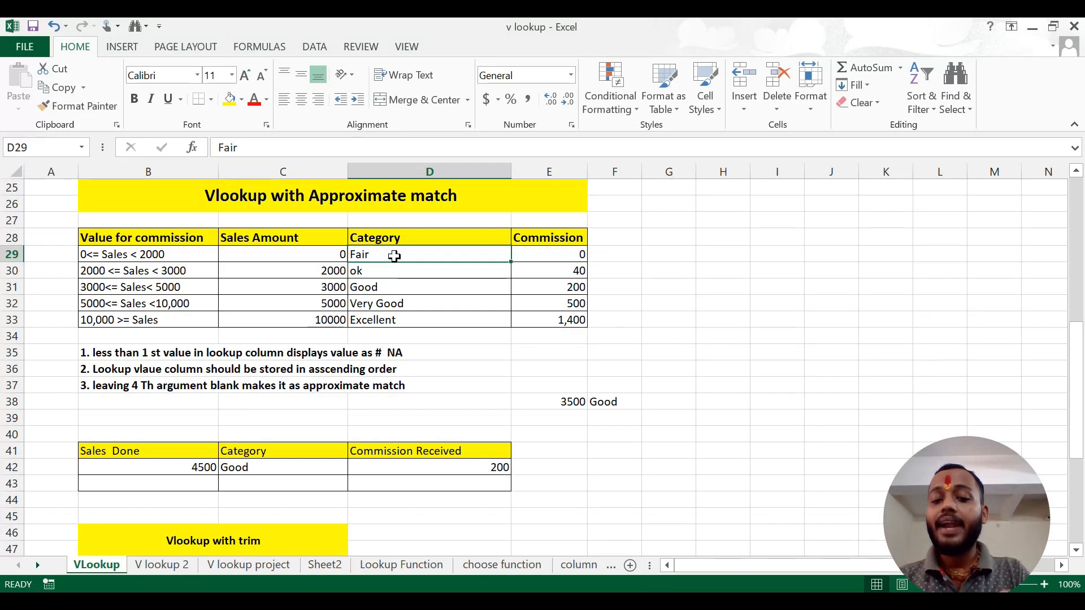
{"action": "left_click", "coordinate": [559, 406]}
{"action": "type", "text": "19"}
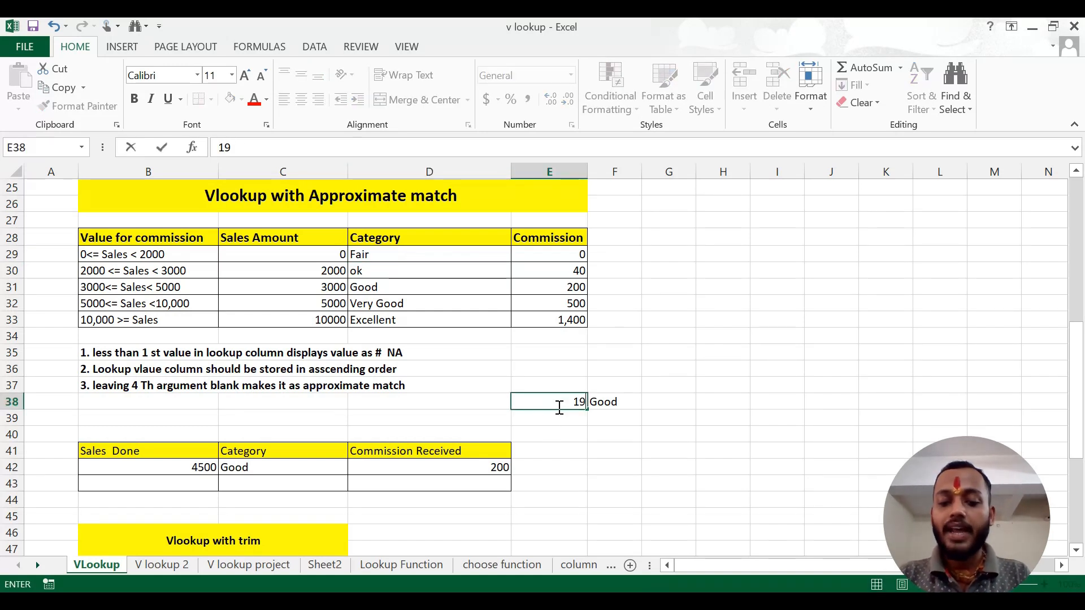
{"action": "type", "text": "99"}
{"action": "key", "text": "Return"}
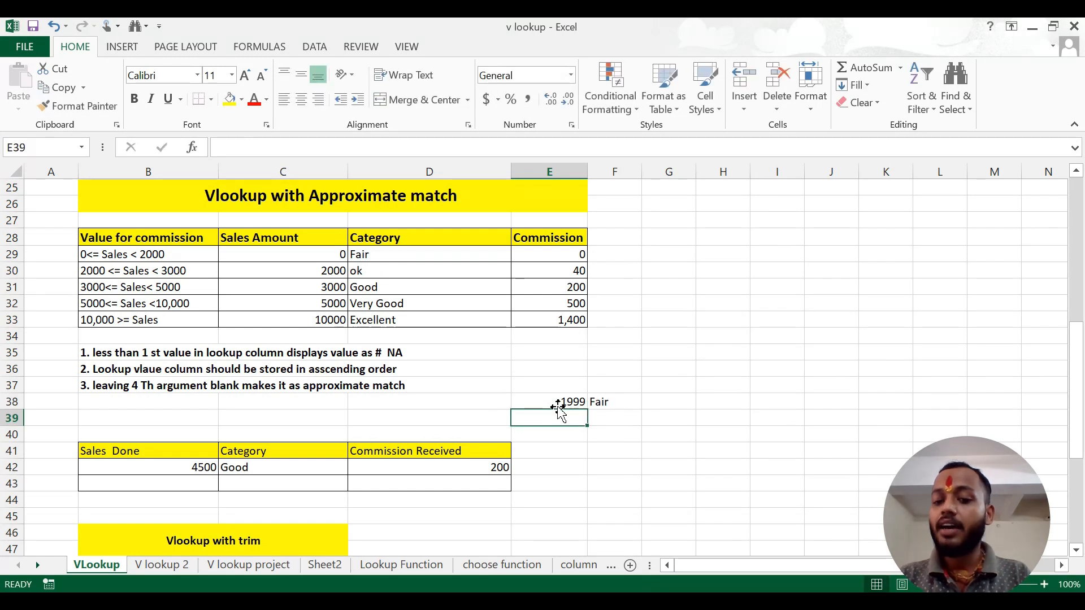
Set the sample sales value in E38 to 2000 to test the lower boundary of the second sales range
{"action": "left_click", "coordinate": [558, 406]}
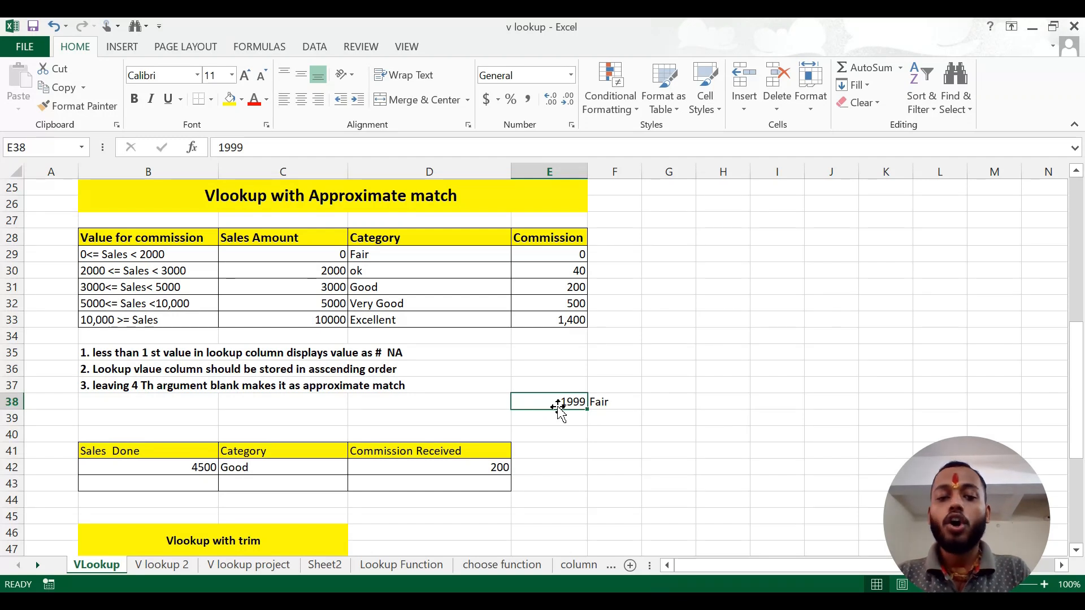
{"action": "type", "text": "2000"}
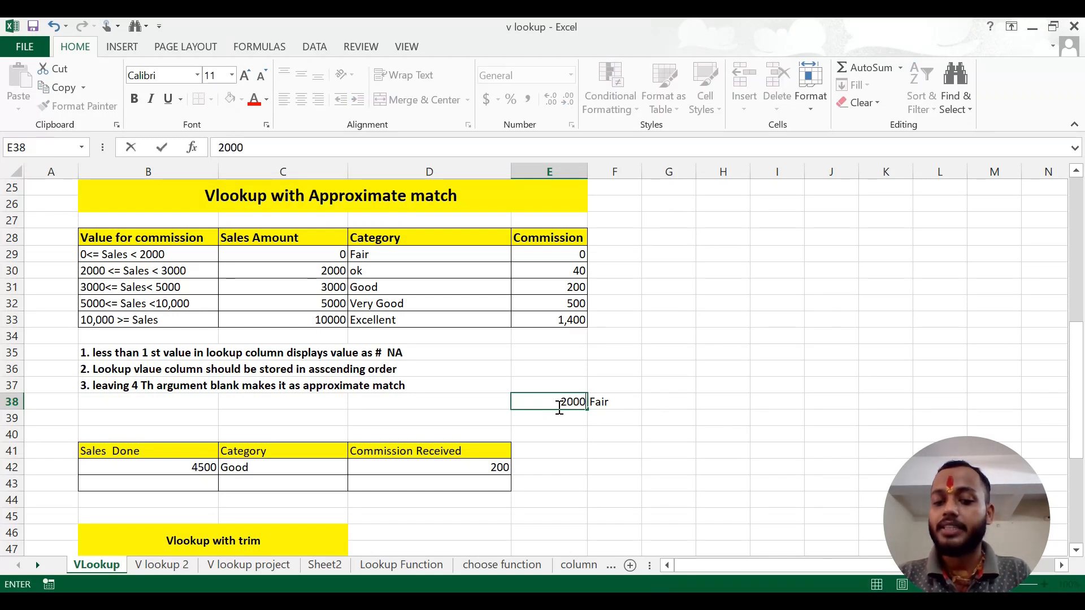
{"action": "key", "text": "Return"}
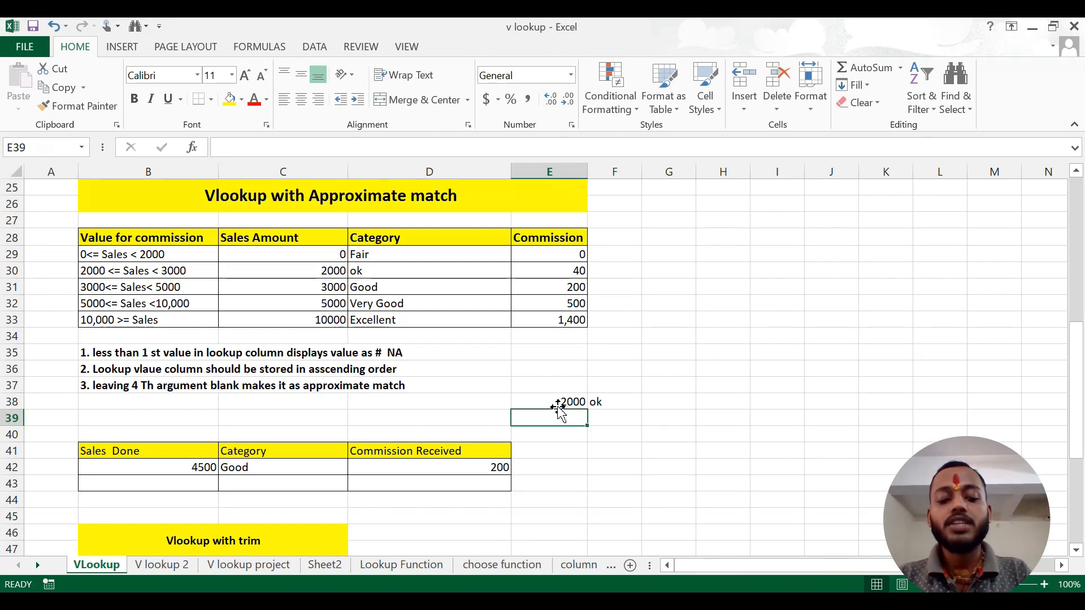
{"action": "type", "text": "2999"}
{"action": "key", "text": "BackSpace"}
{"action": "key", "text": "BackSpace"}
{"action": "key", "text": "BackSpace"}
{"action": "key", "text": "BackSpace"}
{"action": "key", "text": "Escape"}
Test the boundary of the third sales range by entering 2999 and 3000 in turn in cell E38
{"action": "key", "text": "Up"}
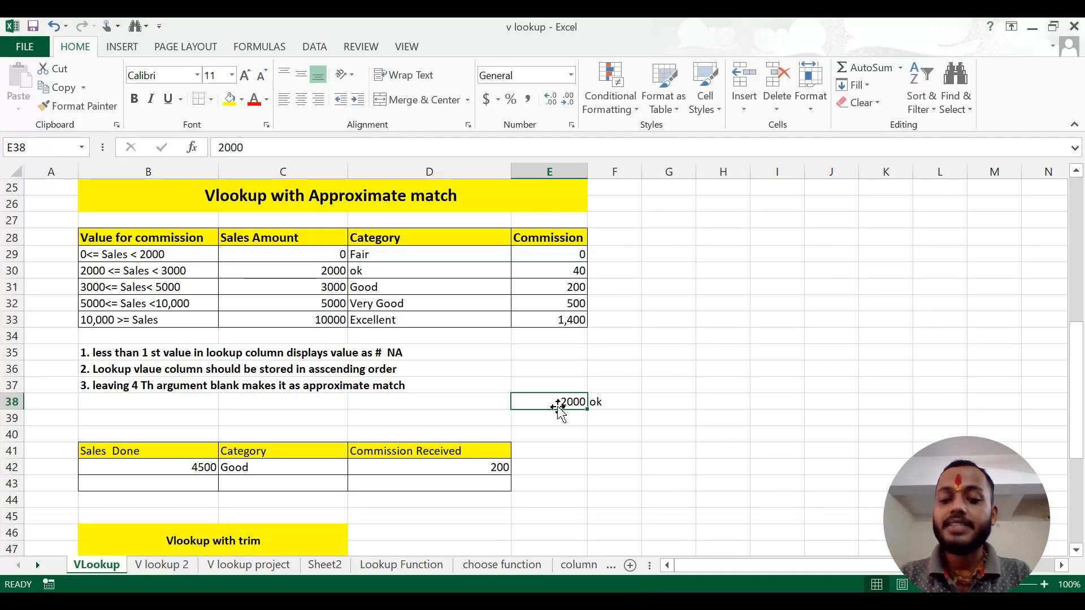
{"action": "type", "text": "2999"}
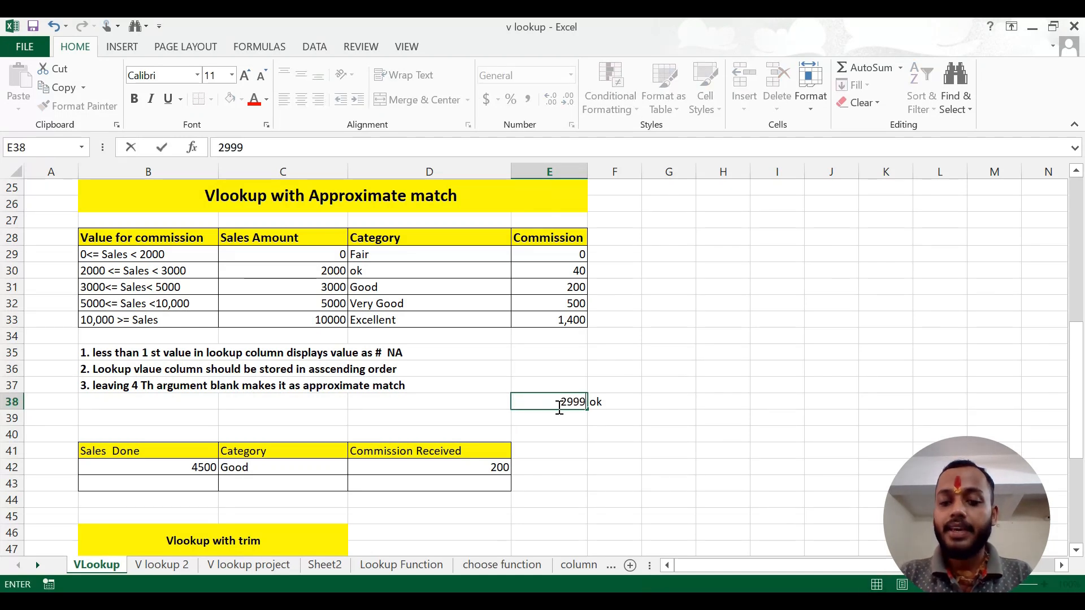
{"action": "key", "text": "Return"}
{"action": "key", "text": "Up"}
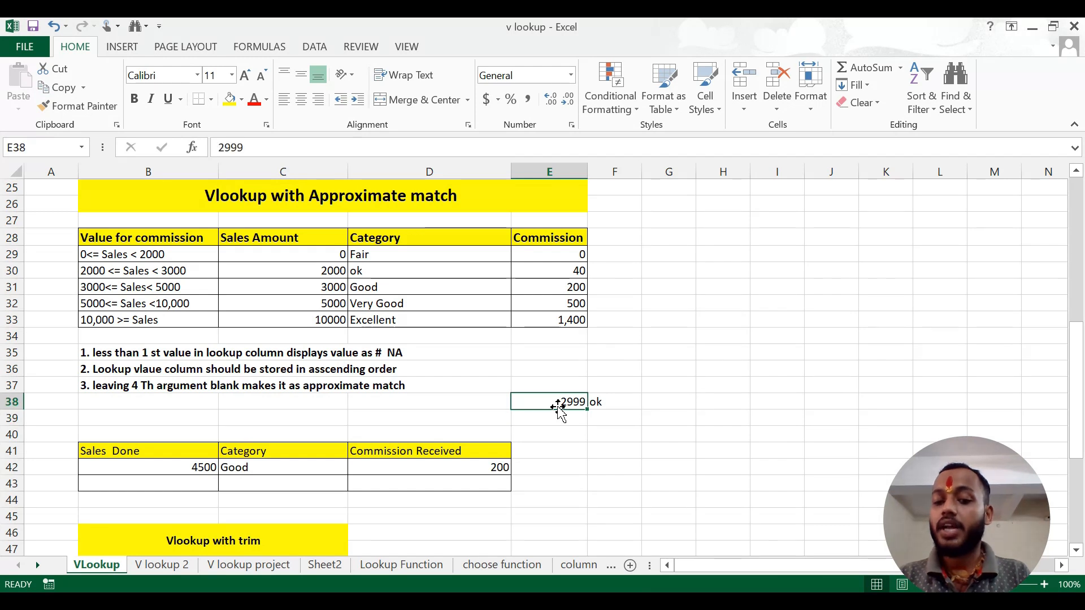
{"action": "type", "text": "3000"}
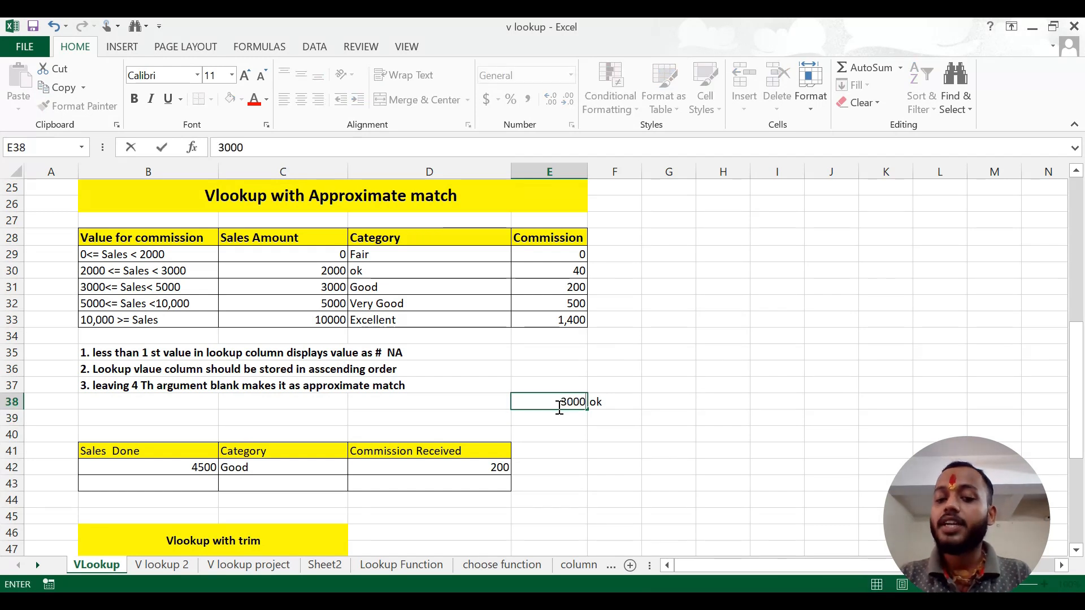
{"action": "key", "text": "Return"}
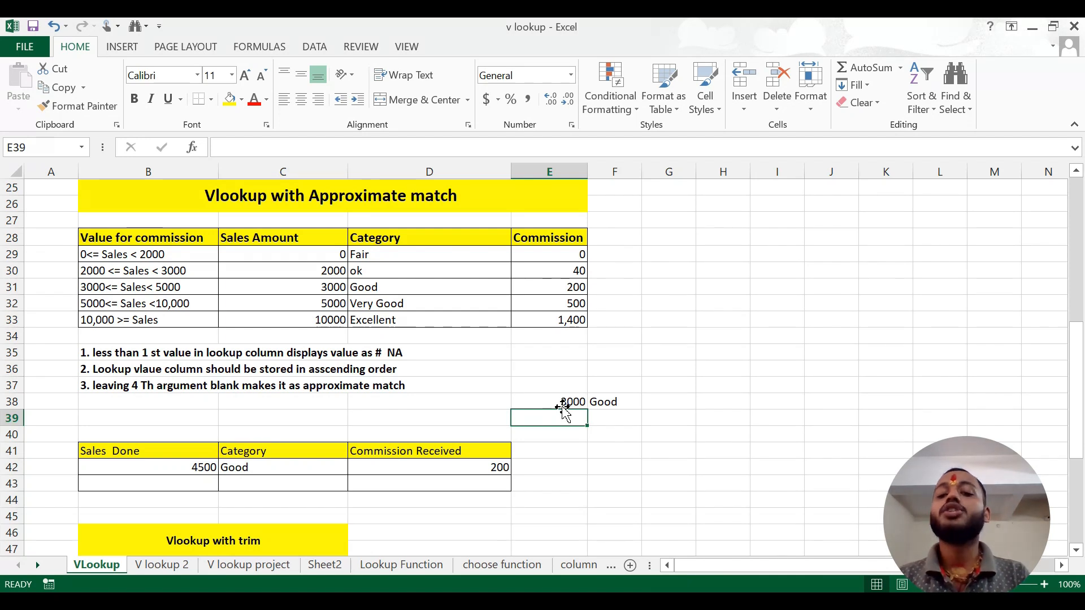
Set the range_lookup argument of the VLOOKUP formula in F38 to 0 for an exact match
{"action": "left_click", "coordinate": [606, 400]}
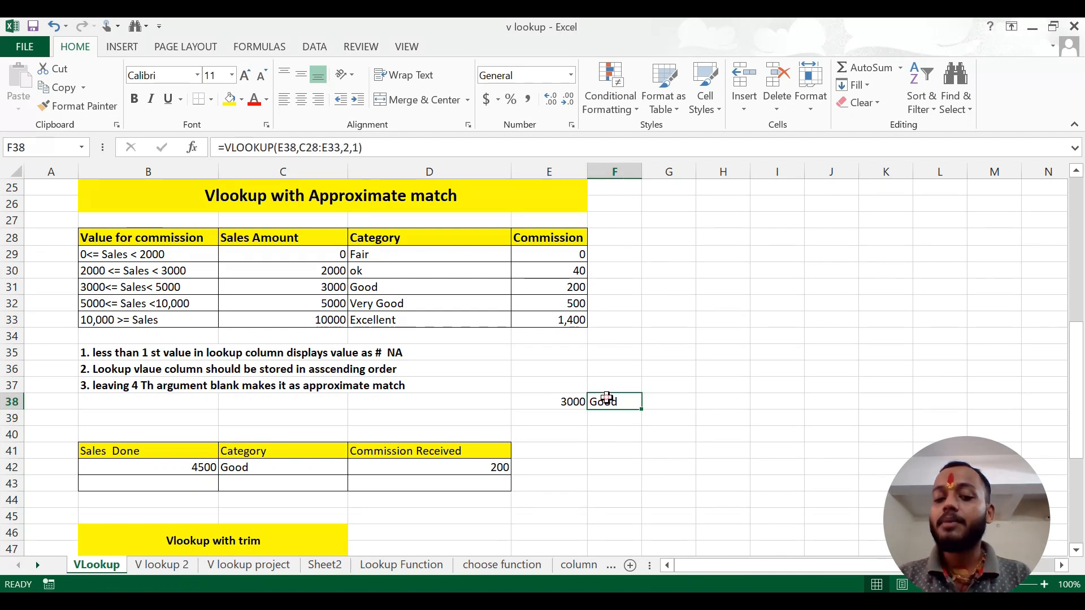
{"action": "left_click", "coordinate": [357, 148]}
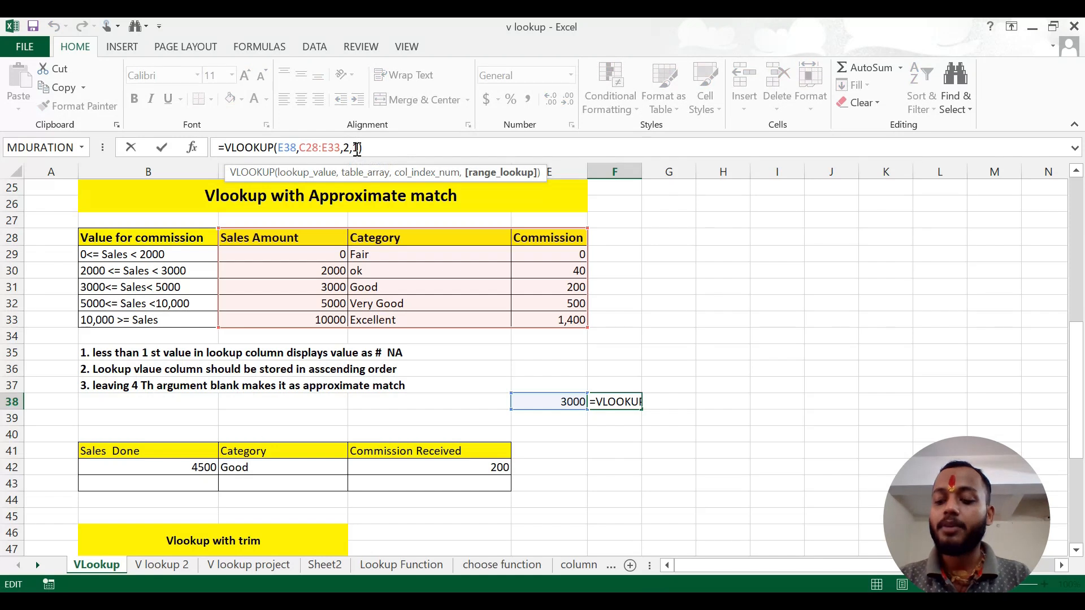
{"action": "key", "text": "BackSpace"}
{"action": "type", "text": "0"}
{"action": "key", "text": "Return"}
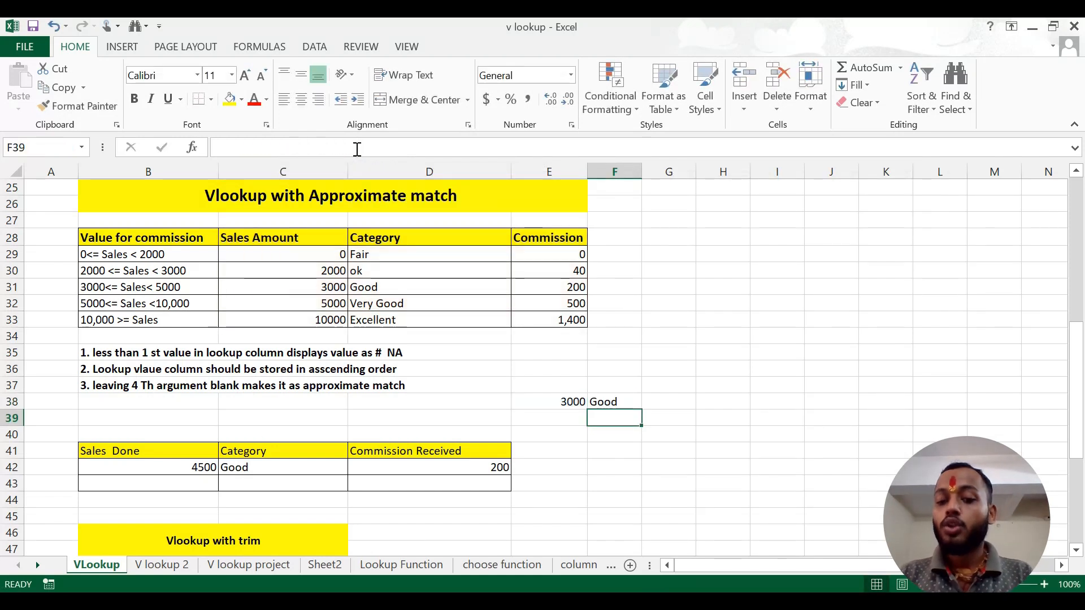
Set the sample sales value in E38 to 2999 to test the exact-match lookup
{"action": "left_click", "coordinate": [558, 397]}
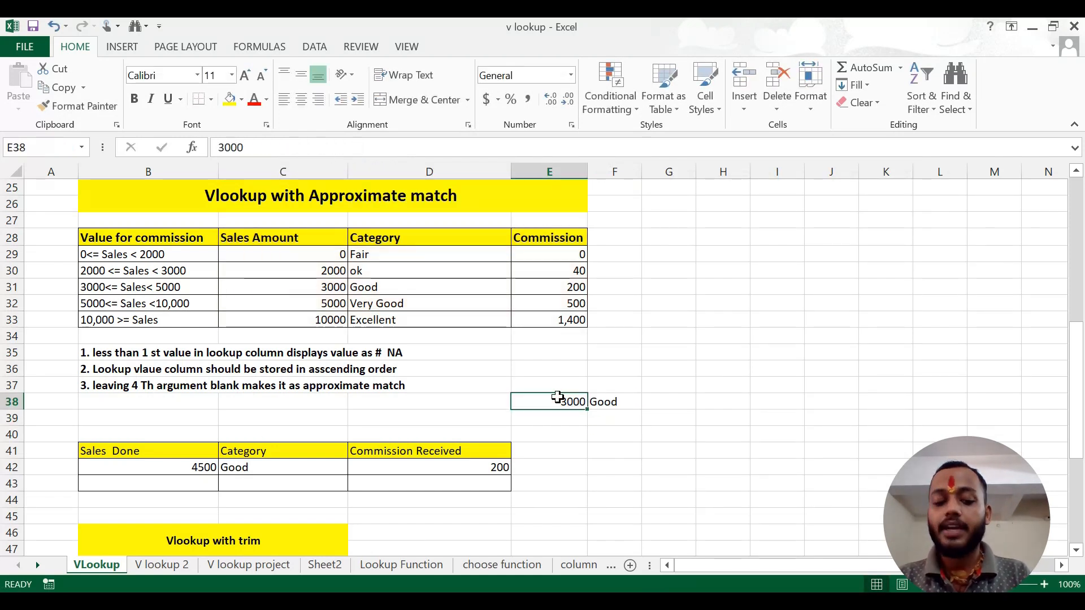
{"action": "type", "text": "2999"}
{"action": "key", "text": "Return"}
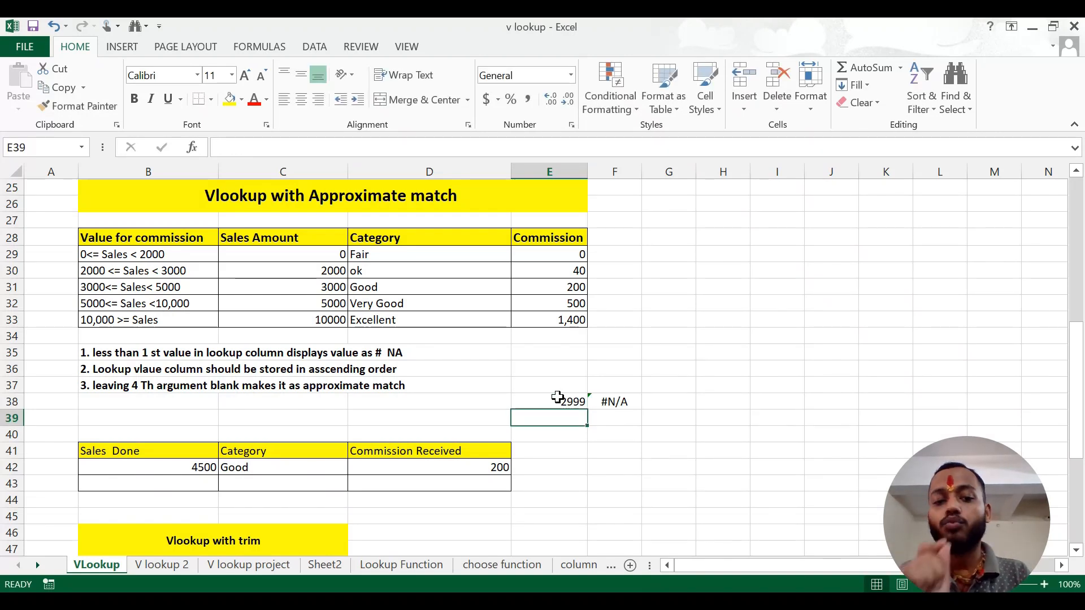
{"action": "left_click", "coordinate": [557, 399]}
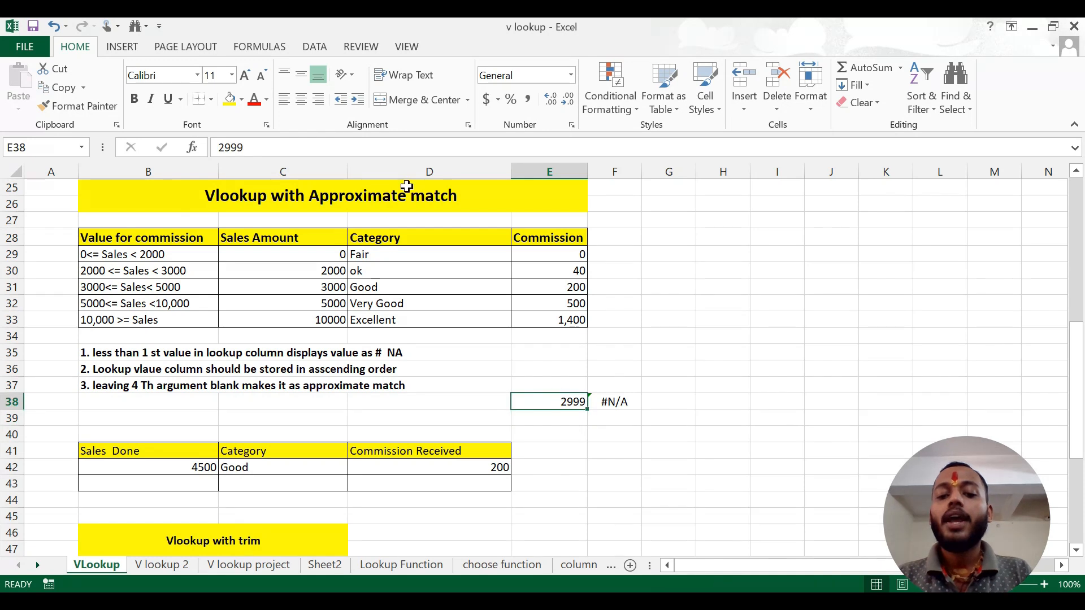
Set the range_lookup argument of the VLOOKUP formula in F38 back to 1 for an approximate match
{"action": "left_click", "coordinate": [614, 402]}
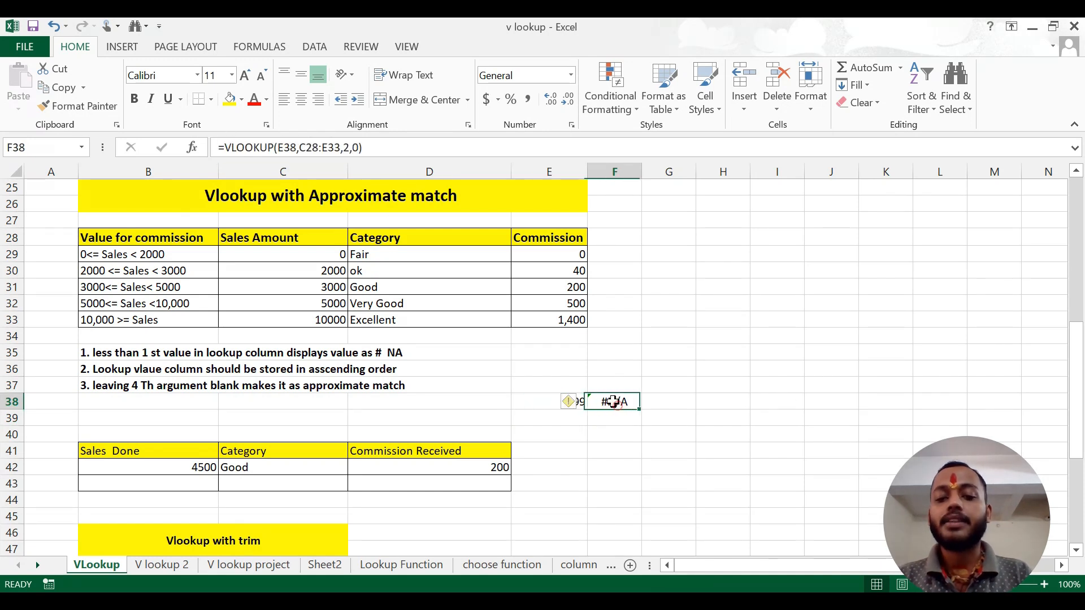
{"action": "left_click", "coordinate": [361, 148]}
{"action": "key", "text": "BackSpace"}
{"action": "type", "text": "1"}
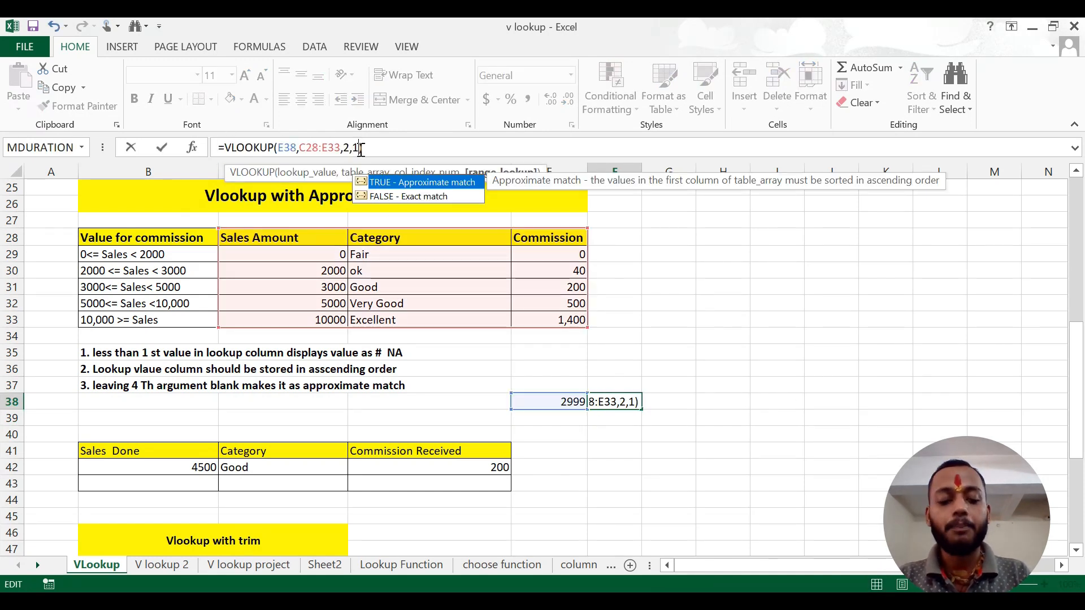
{"action": "key", "text": "Return"}
{"action": "left_click", "coordinate": [574, 402]}
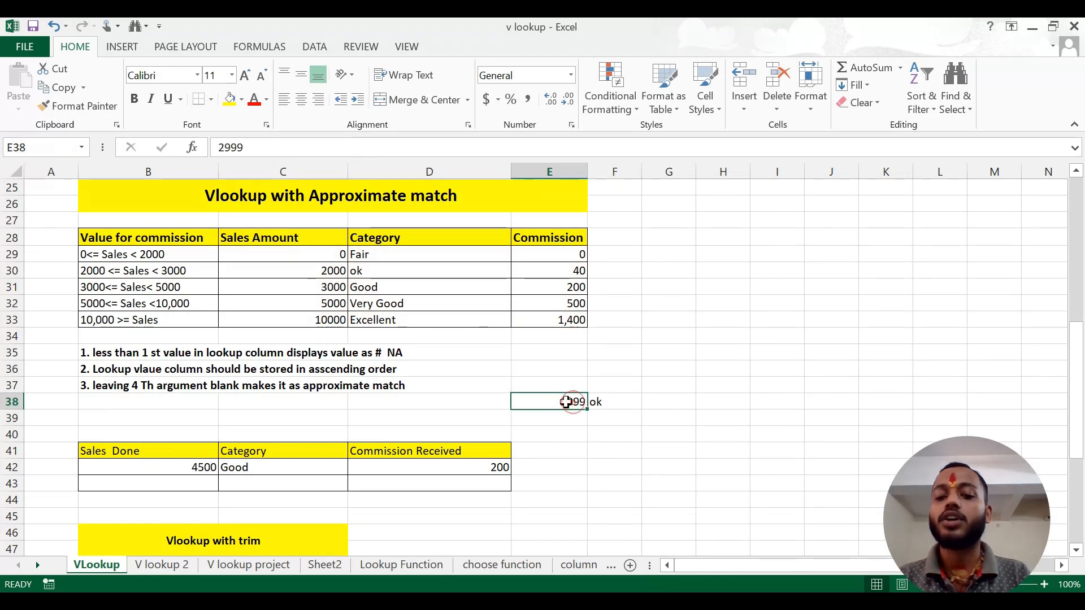
{"action": "left_click", "coordinate": [624, 422]}
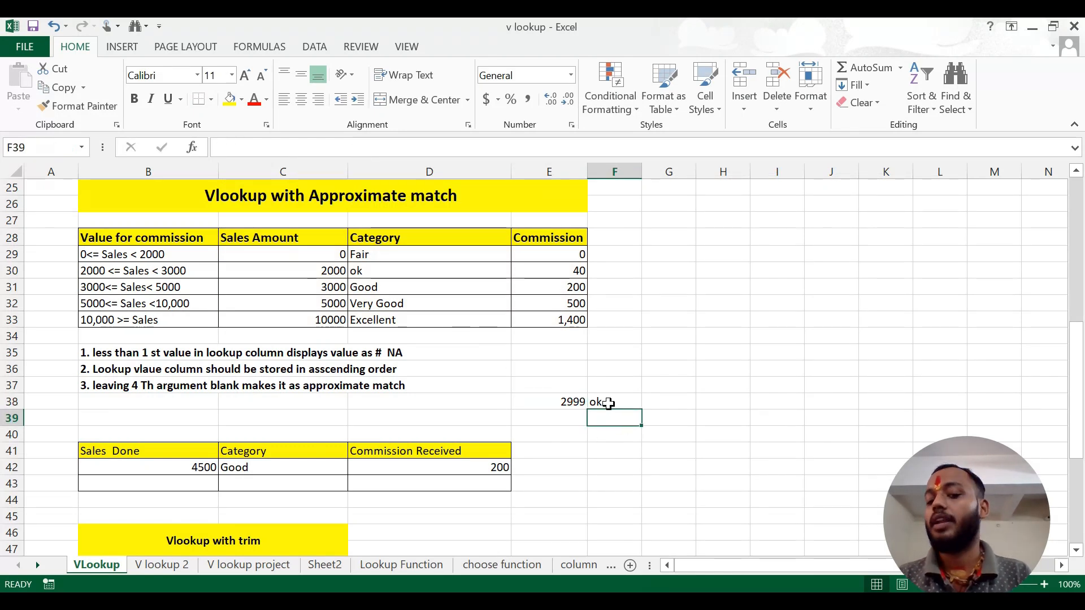
Set the sample sales value in E38 to 3500 to test the approximate-match category lookup
{"action": "left_click", "coordinate": [554, 400]}
{"action": "type", "text": "3500"}
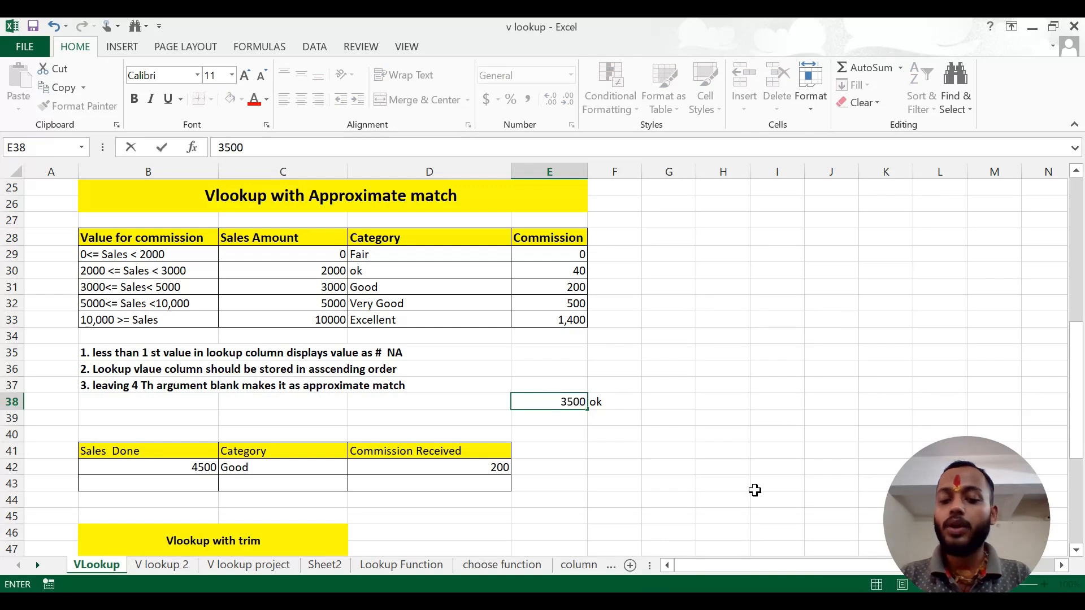
{"action": "key", "text": "Return"}
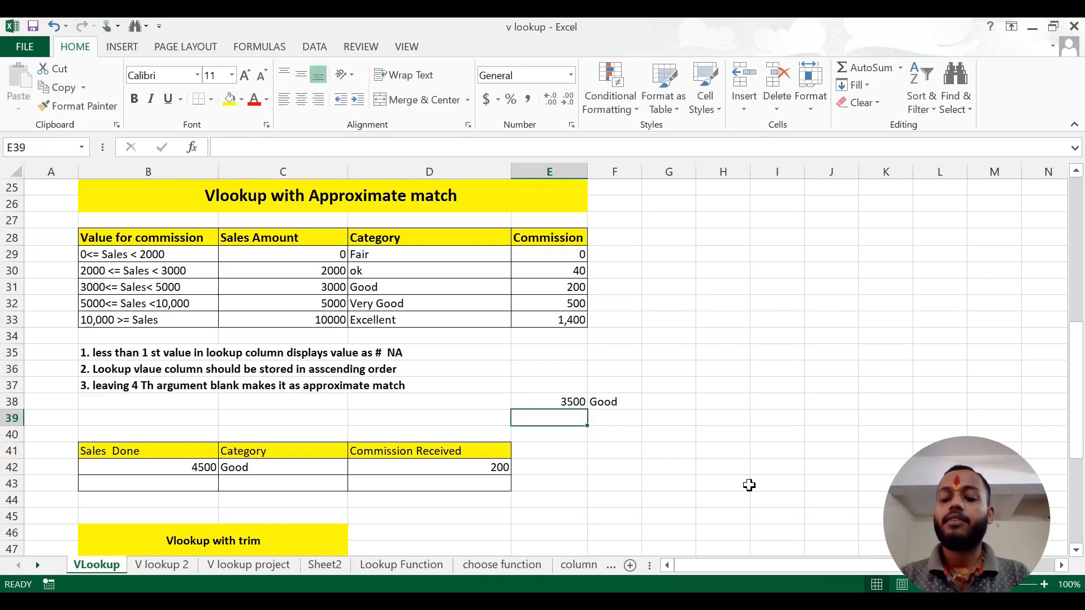
Look up the commission for the E38 sales value in cell G38 with =VLOOKUP(E38,C28:E33,3,1)
{"action": "left_click", "coordinate": [661, 398]}
{"action": "type", "text": "=vl"}
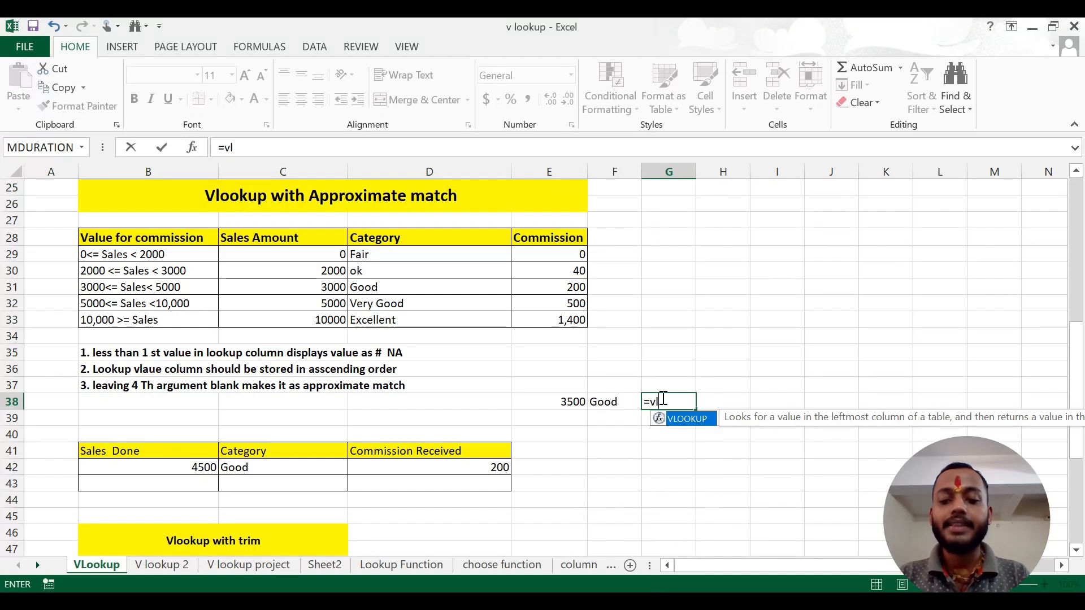
{"action": "key", "text": "Tab"}
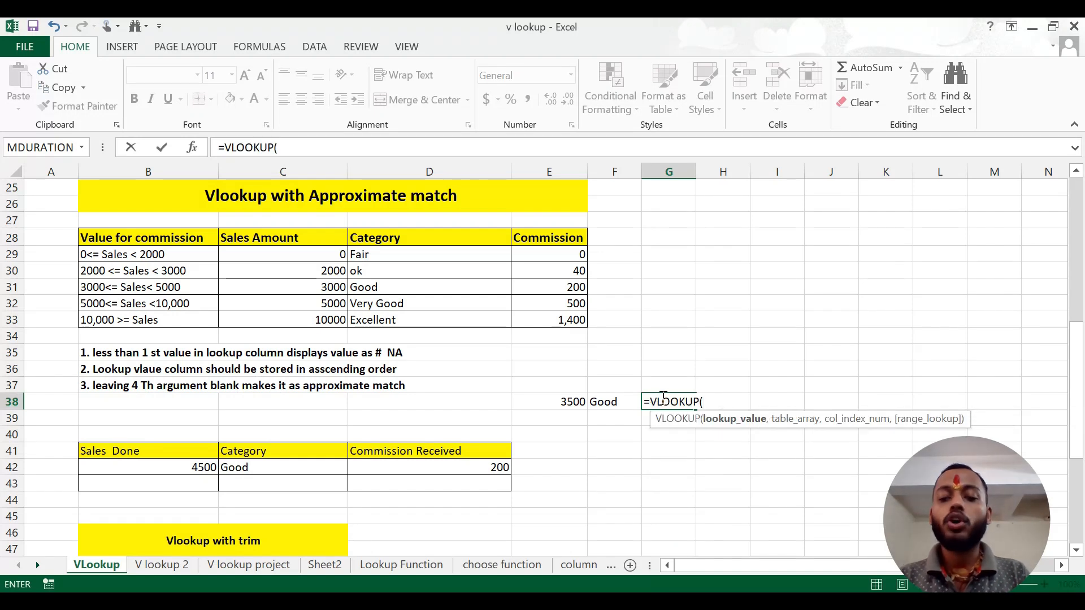
{"action": "left_click", "coordinate": [571, 399]}
{"action": "type", "text": ","}
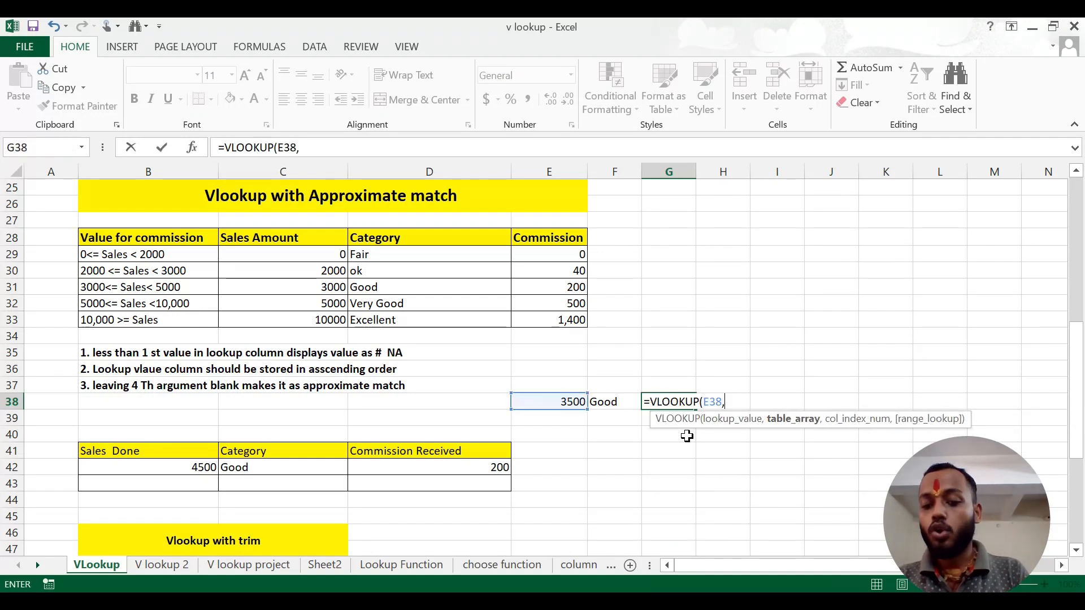
{"action": "left_click_drag", "start_coordinate": [308, 241], "coordinate": [566, 318]}
{"action": "type", "text": ","}
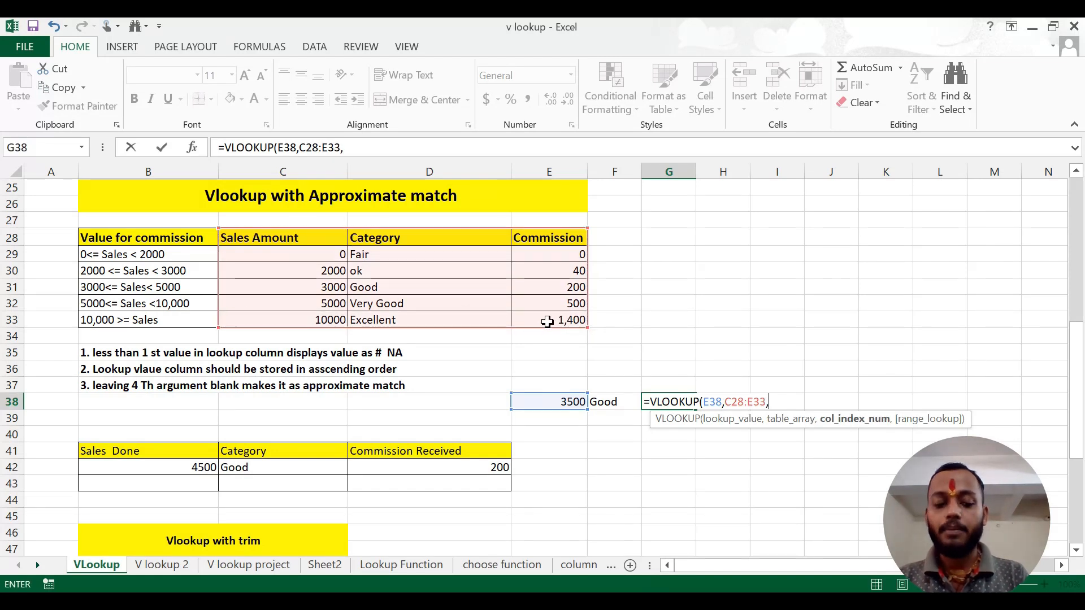
{"action": "type", "text": "3,1"}
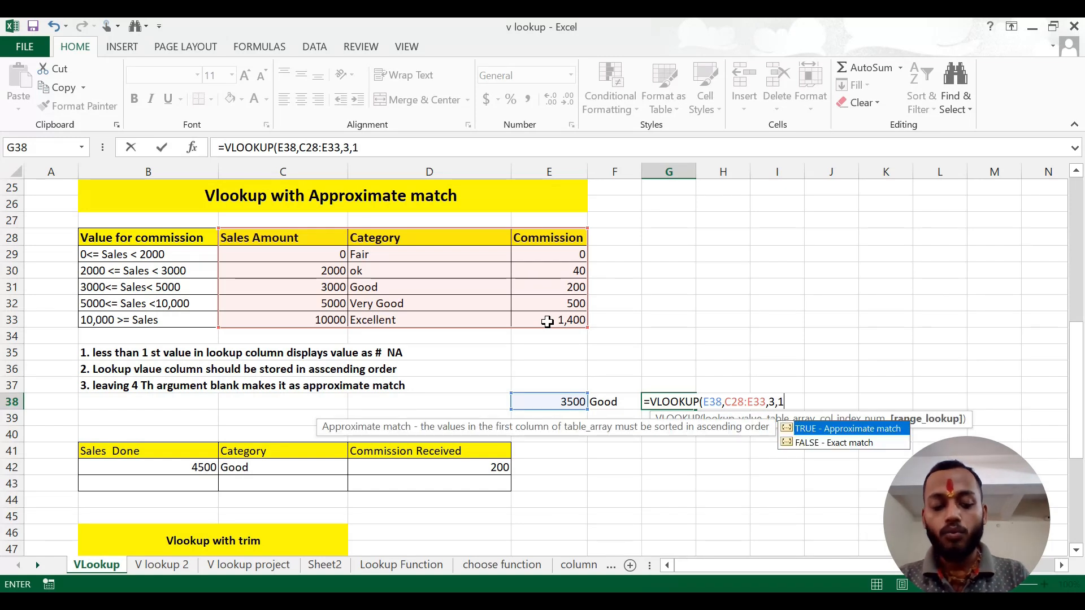
{"action": "type", "text": ")"}
{"action": "key", "text": "Return"}
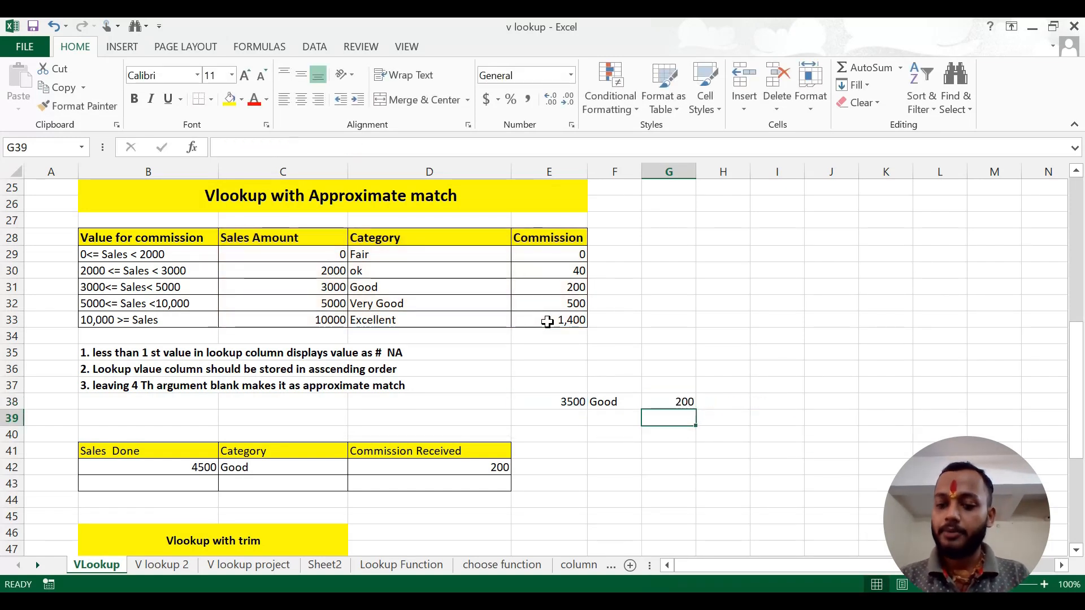
Set the sample sales value in E38 to 5500 and auto-fit column F to its contents
{"action": "left_click", "coordinate": [558, 407]}
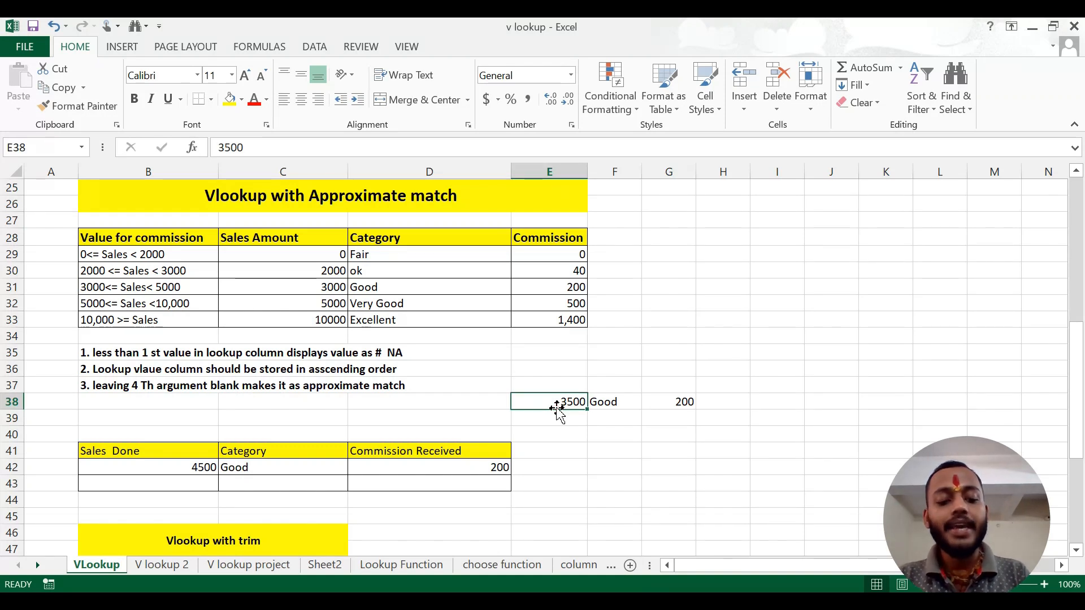
{"action": "type", "text": "5500"}
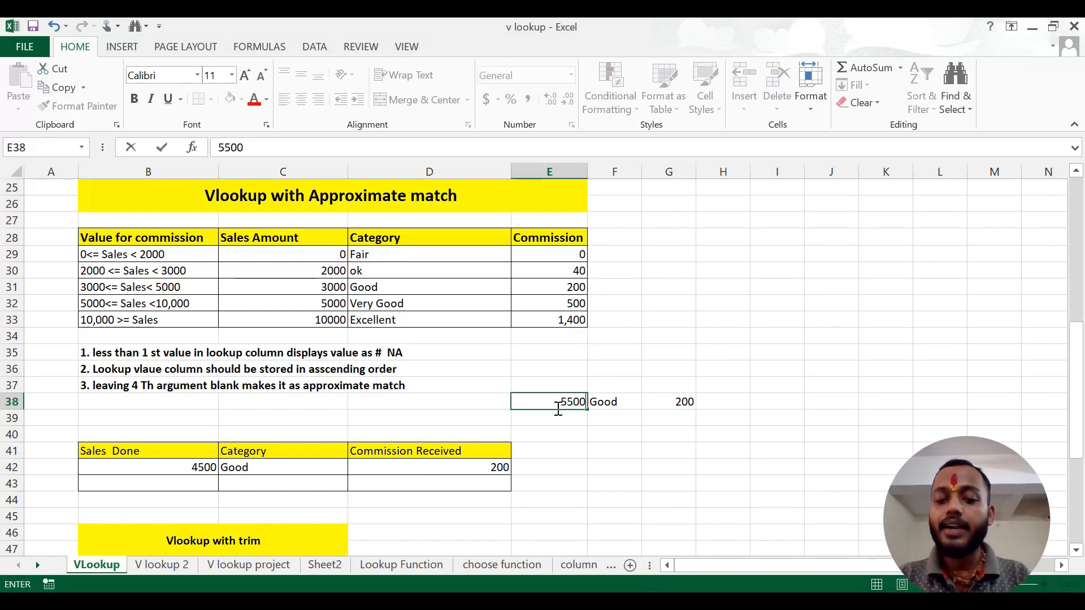
{"action": "key", "text": "Return"}
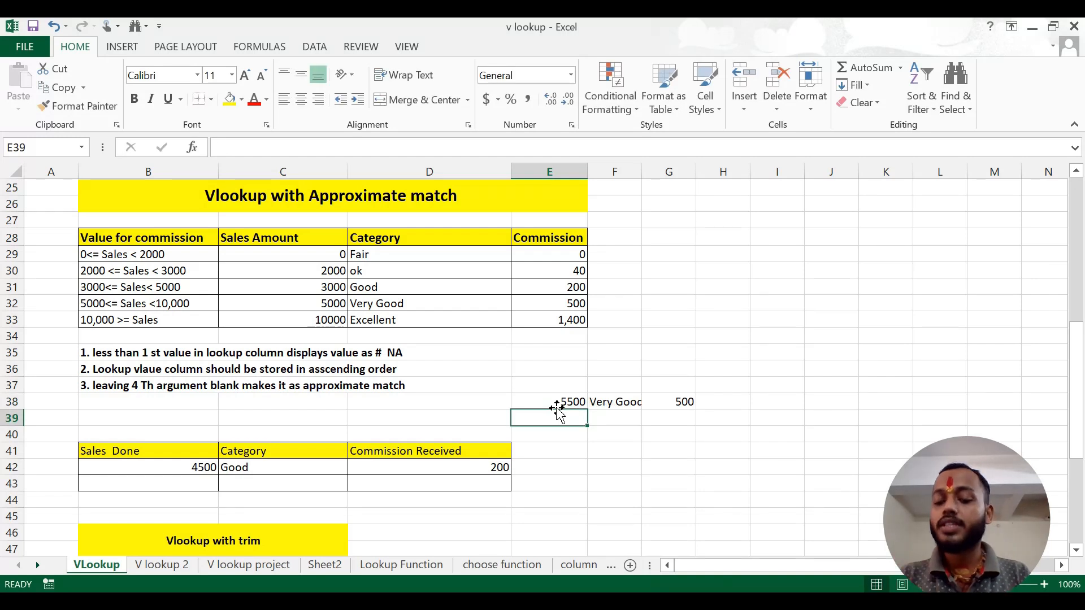
{"action": "double_click", "coordinate": [641, 172]}
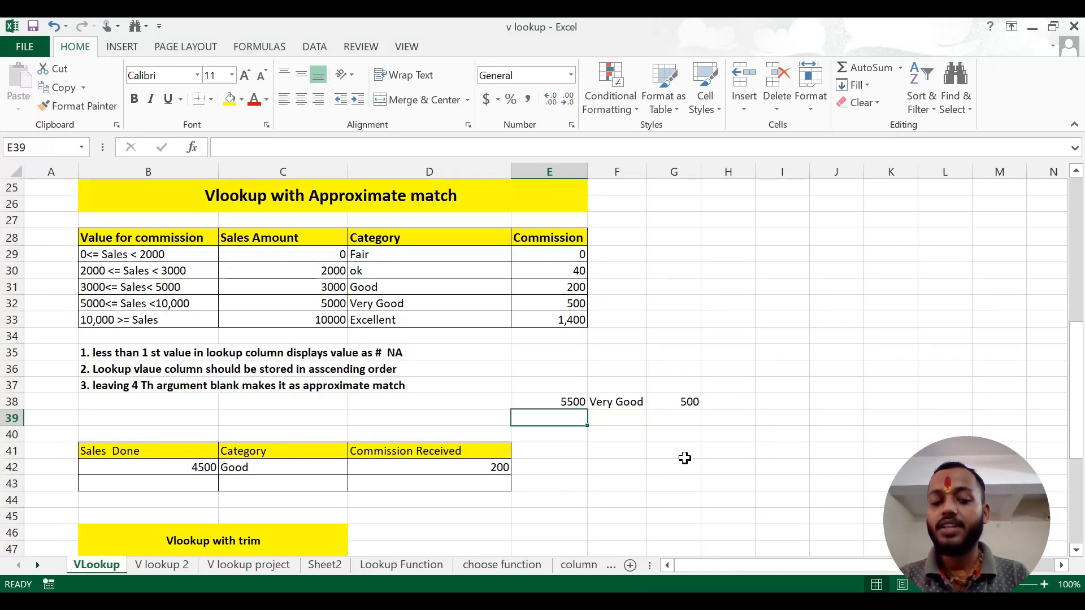
{"action": "scroll", "coordinate": [681, 475], "scroll_direction": "up", "scroll_amount": 2}
{"action": "scroll", "coordinate": [681, 475], "scroll_direction": "up", "scroll_amount": 6}
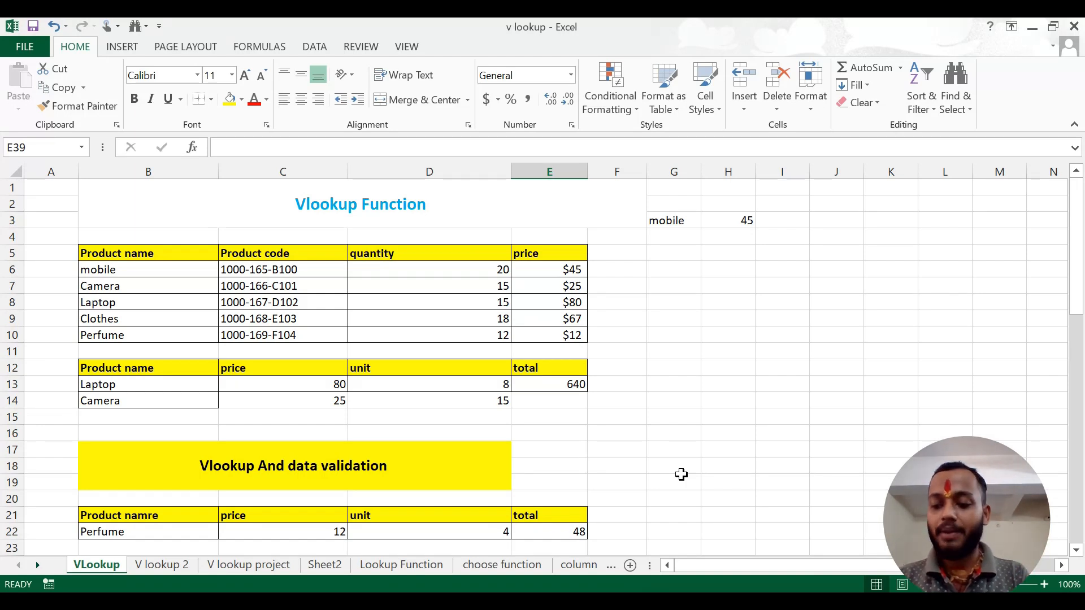
{"action": "scroll", "coordinate": [681, 474], "scroll_direction": "down", "scroll_amount": 3}
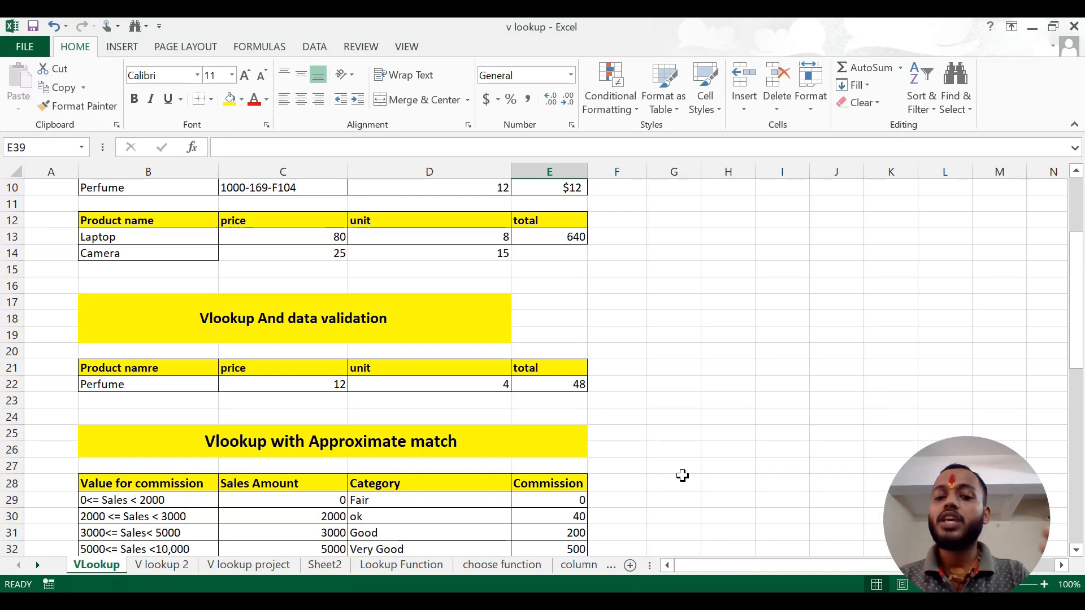
{"action": "scroll", "coordinate": [683, 476], "scroll_direction": "down", "scroll_amount": 1}
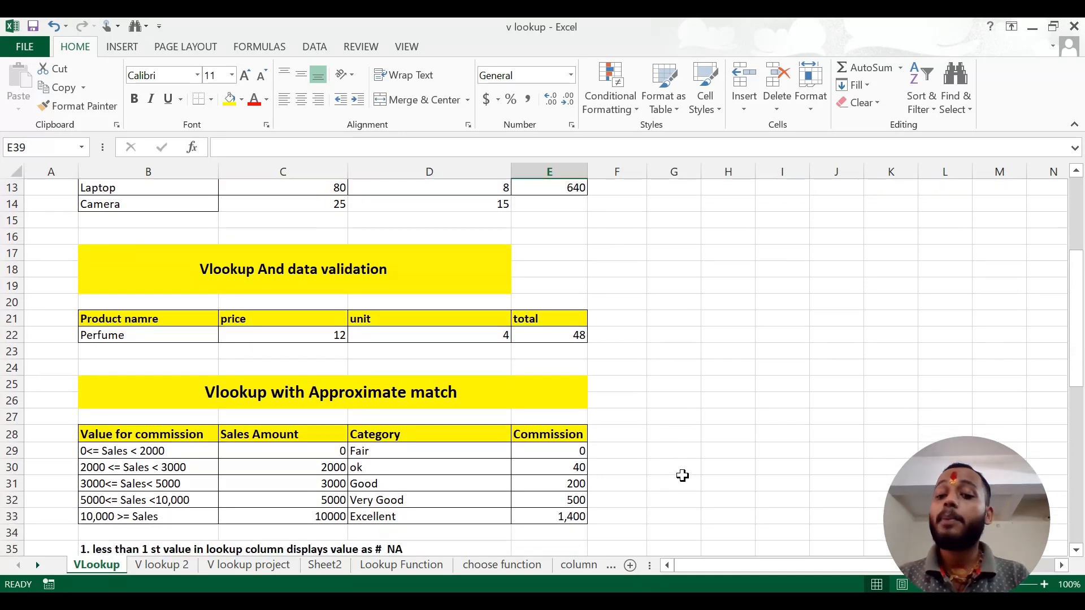